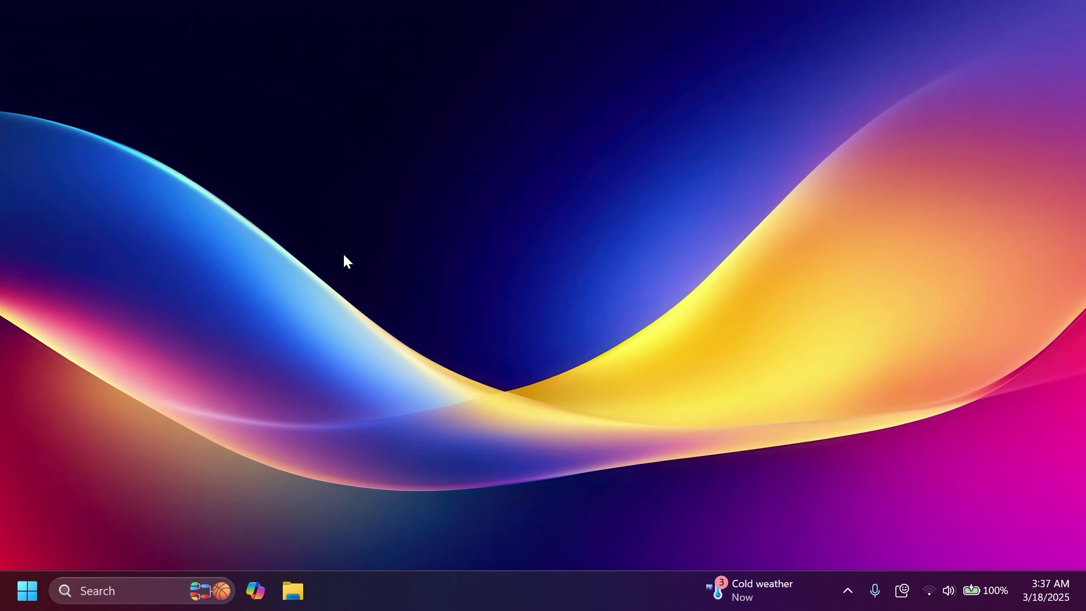
Search 'seei' to view the Windows version page in Settings, then close it
key("super")
type("seei")
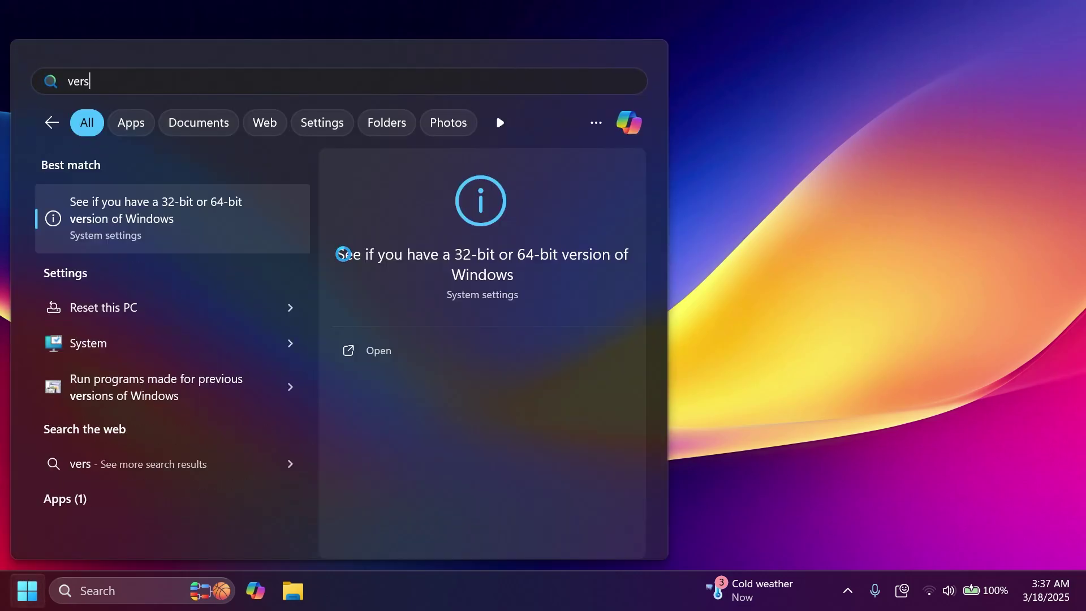
key("Return")
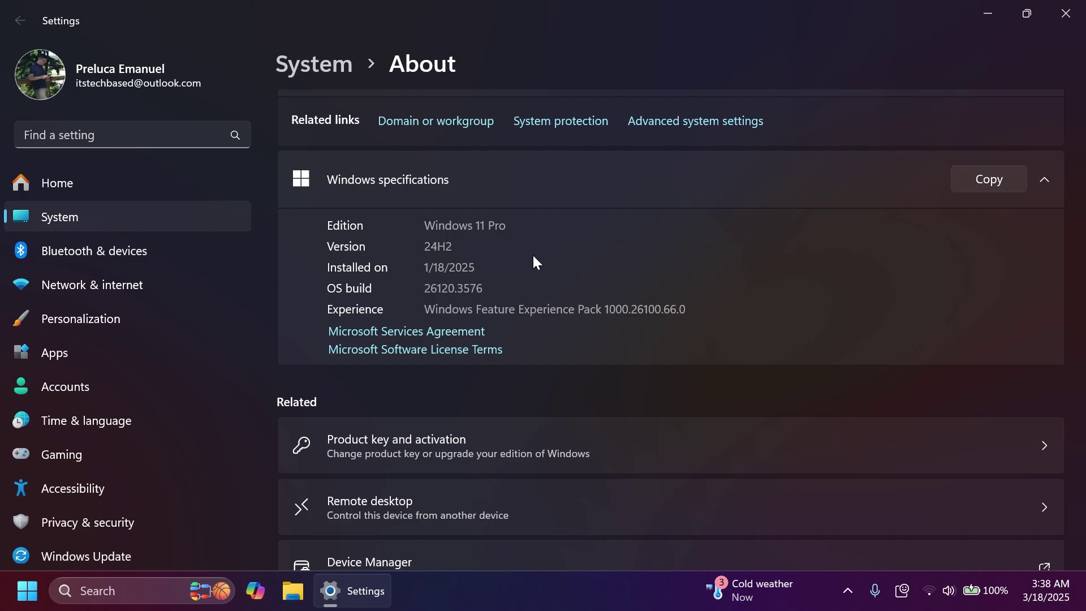
key("alt+F4")
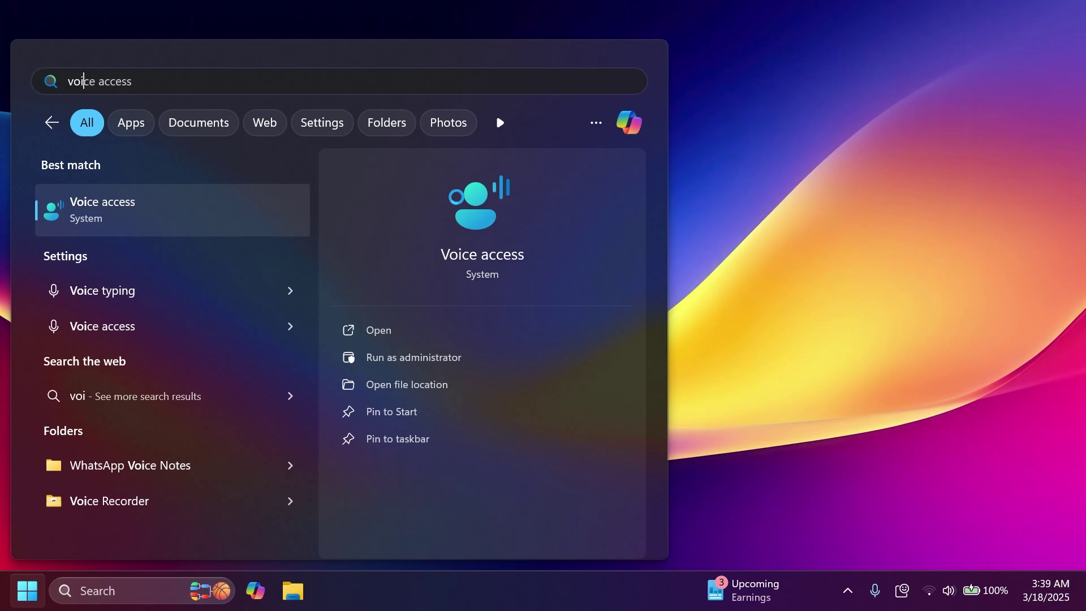
Reopen Settings on System > About to show the i5-11400H processor and 16.0 GB RAM specs
key("Escape")
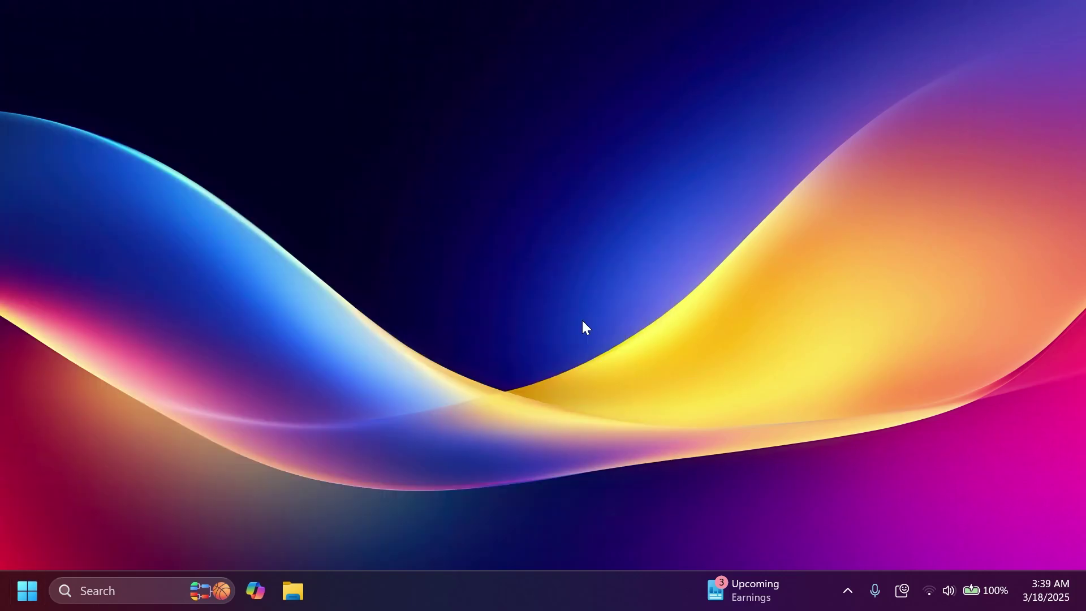
key("super+i")
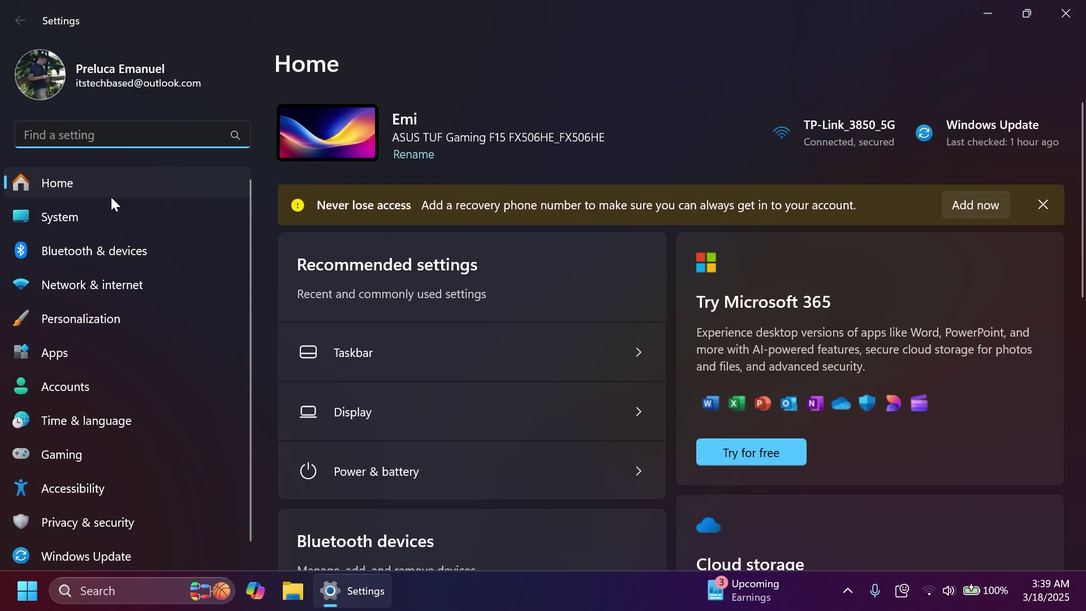
left_click(112, 210)
scroll(606, 307, "down", 12)
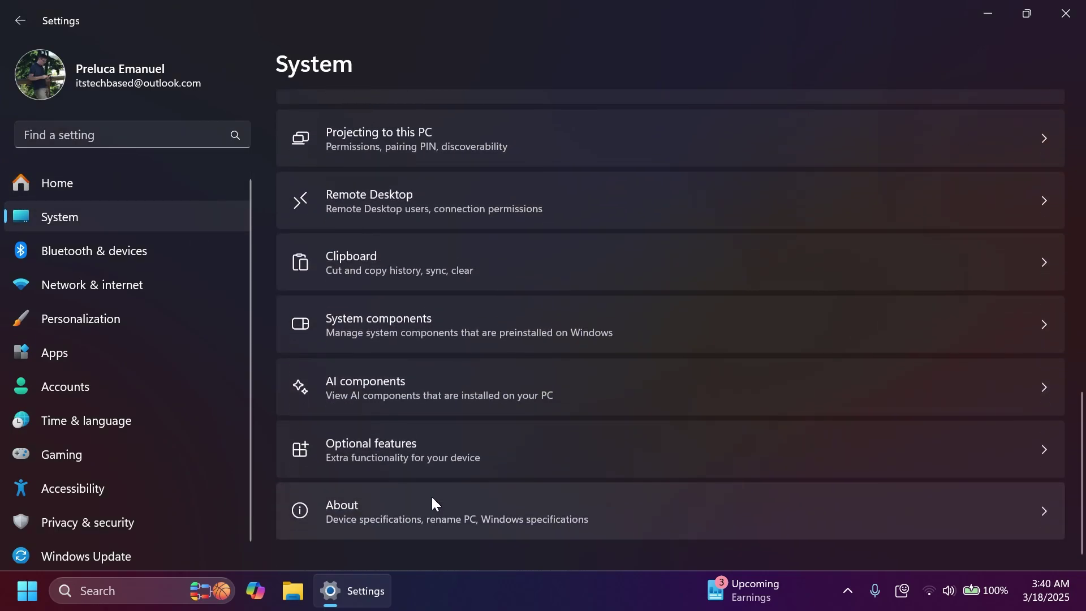
left_click(409, 506)
scroll(530, 308, "down", 5)
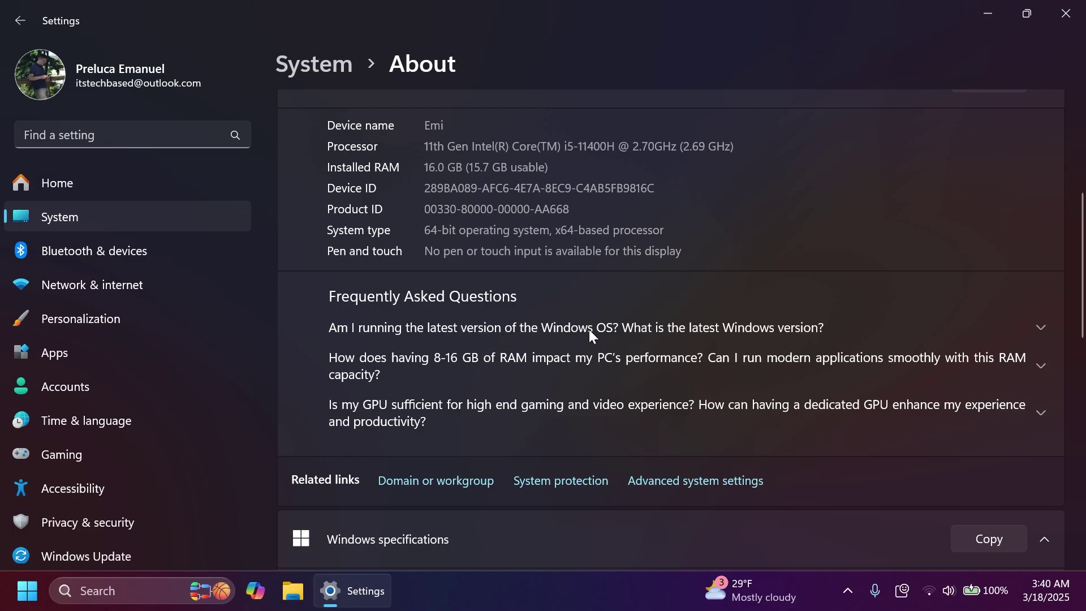
Expand the FAQ answers on latest Windows version, 8-16 GB RAM performance, and GPU sufficiency
left_click(683, 329)
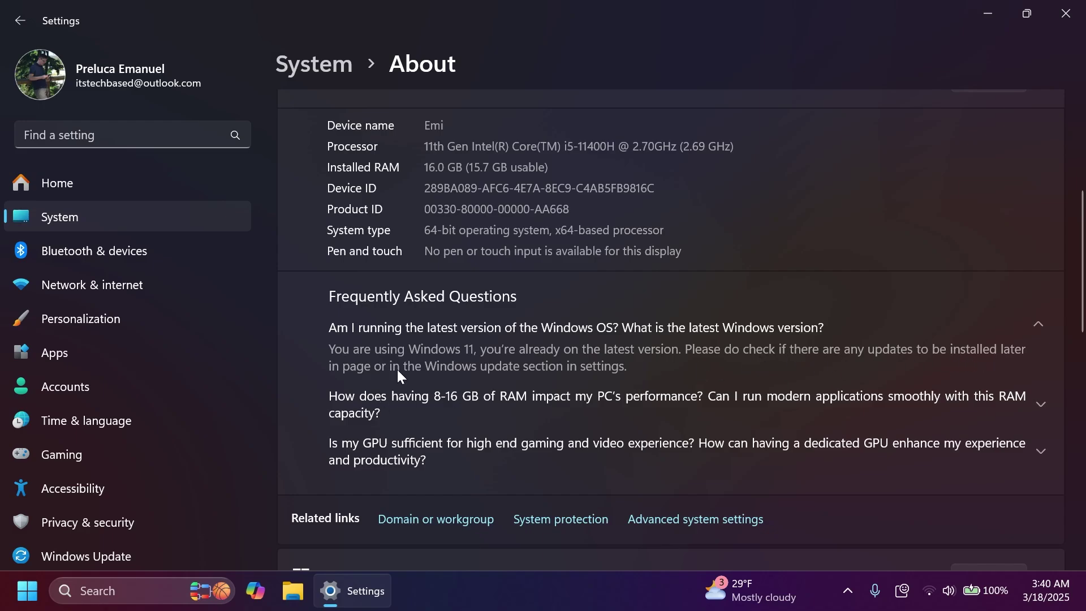
scroll(633, 369, "down", 1)
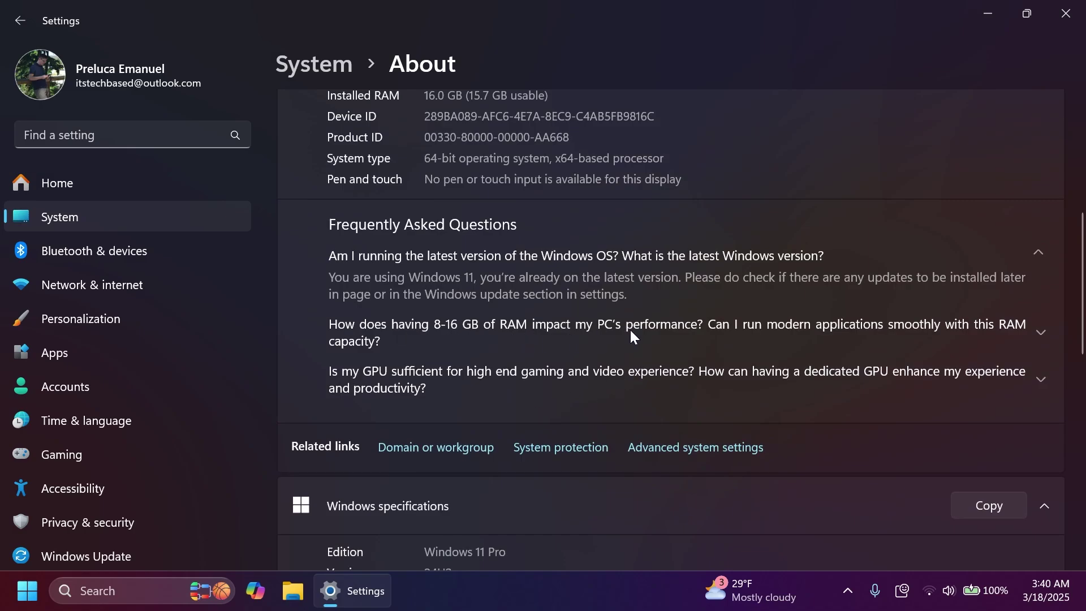
left_click(919, 325)
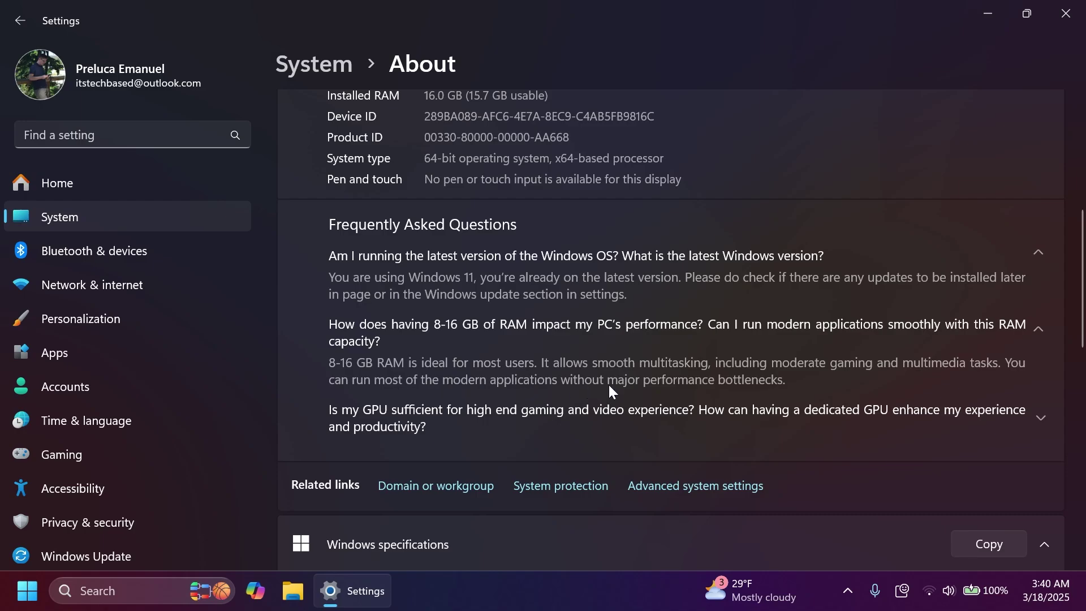
scroll(728, 379, "down", 1)
left_click(622, 375)
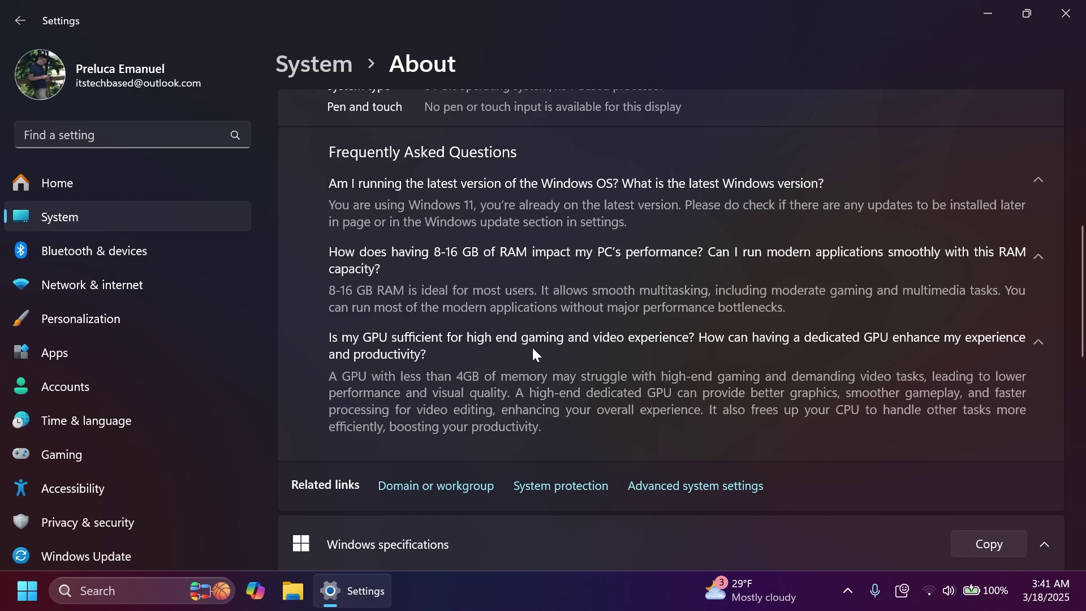
scroll(538, 277, "up", 2)
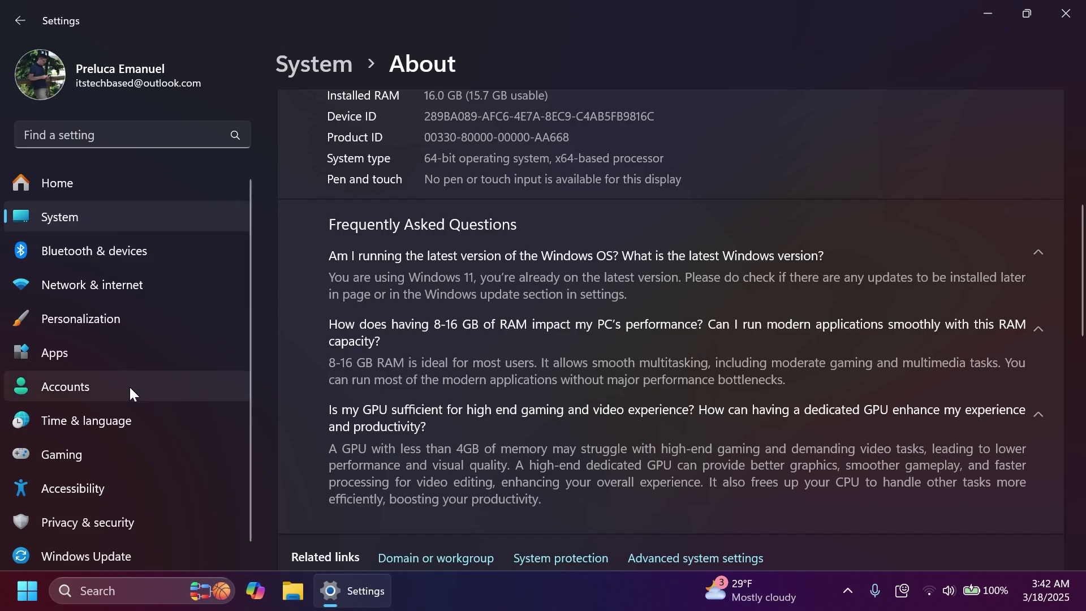
Go to Accessibility > Mouse pointer and touch and look over its options
left_click(90, 491)
left_click(485, 277)
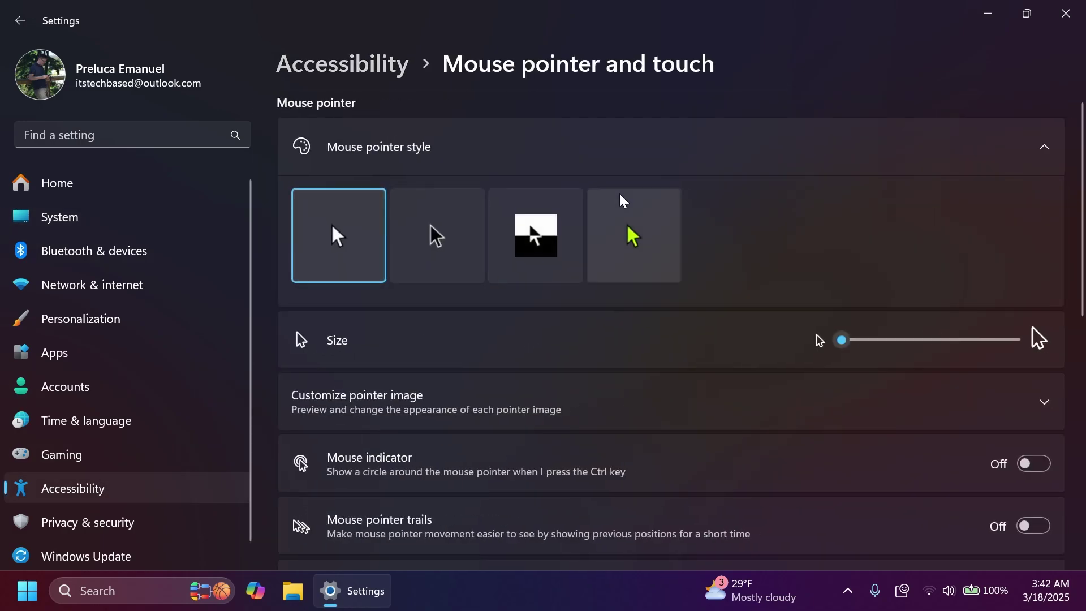
scroll(620, 211, "down", 4)
scroll(620, 211, "up", 4)
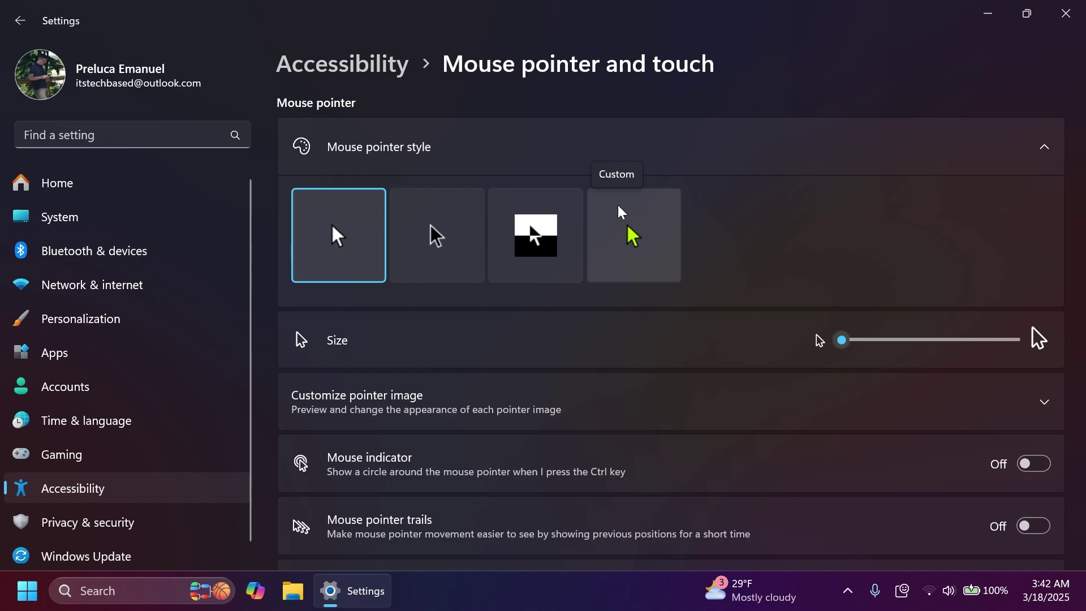
scroll(620, 212, "down", 3)
Try pointer trails at near-maximum length and the pointer shadow, leaving both off
left_click(1028, 382)
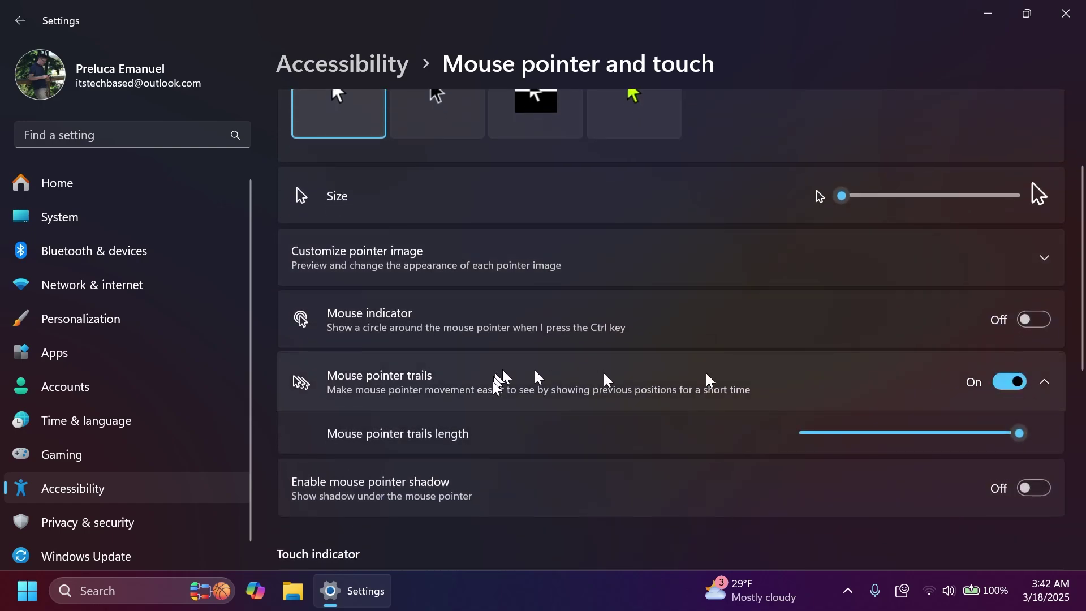
left_click_drag(1005, 434, 980, 436)
left_click(1014, 384)
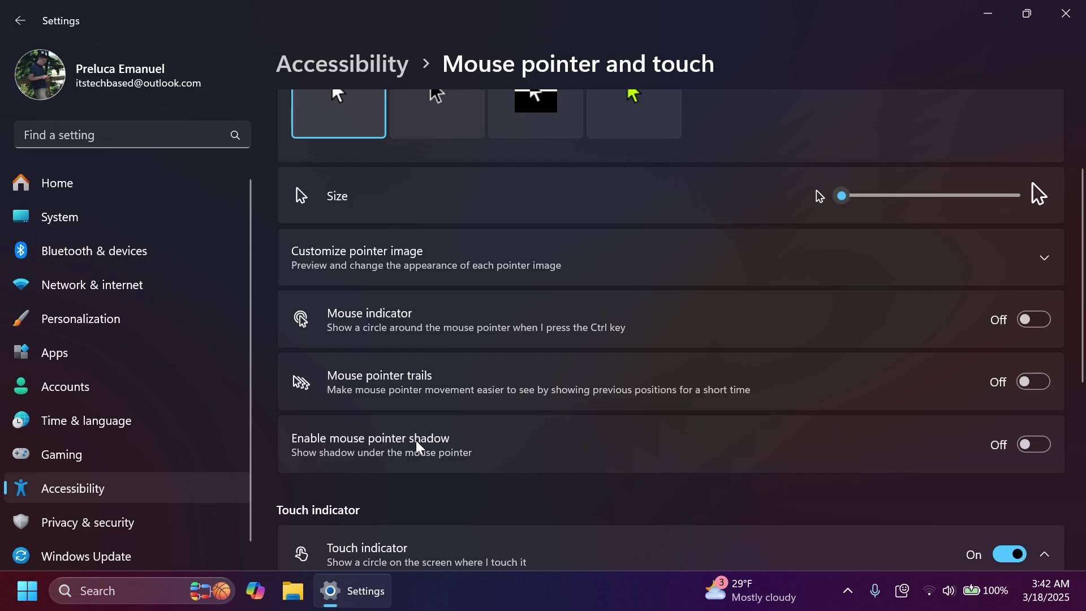
left_click(1033, 444)
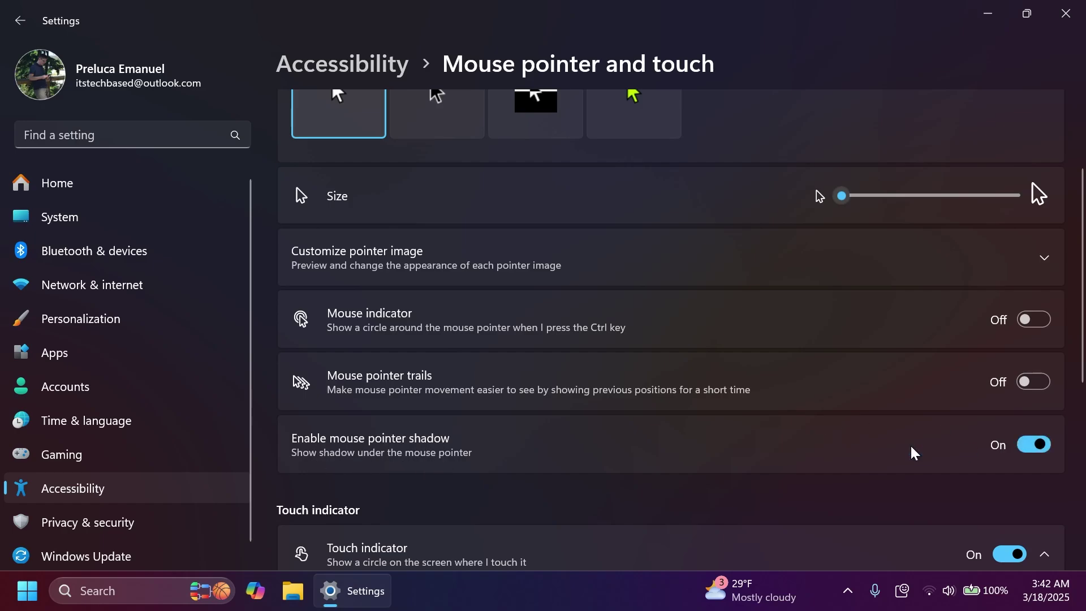
left_click(1033, 445)
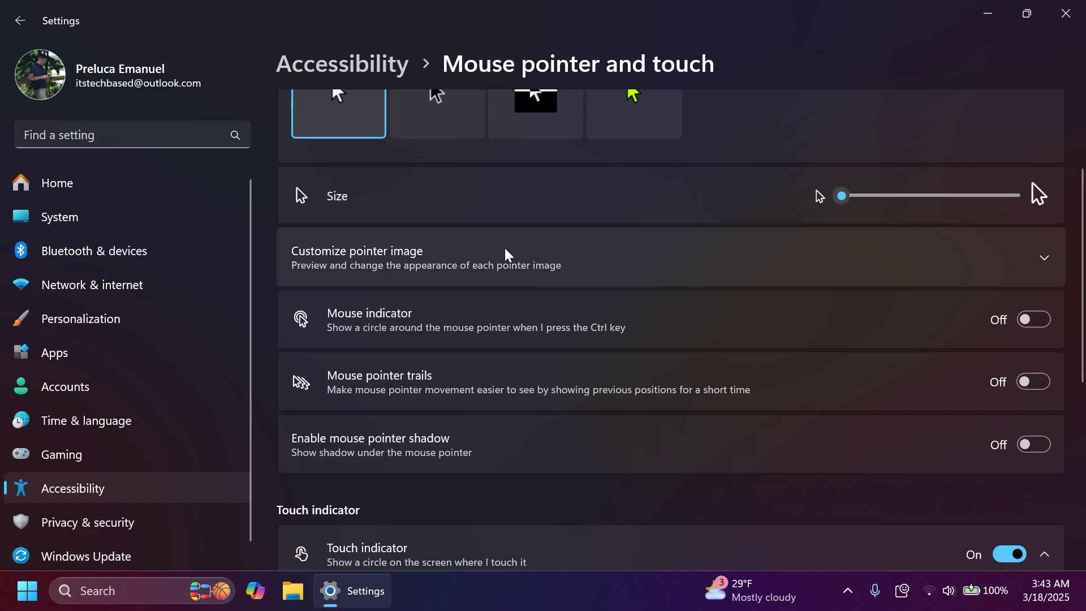
Expand Customize pointer image and browse for a hand pointer image without choosing one
left_click(506, 281)
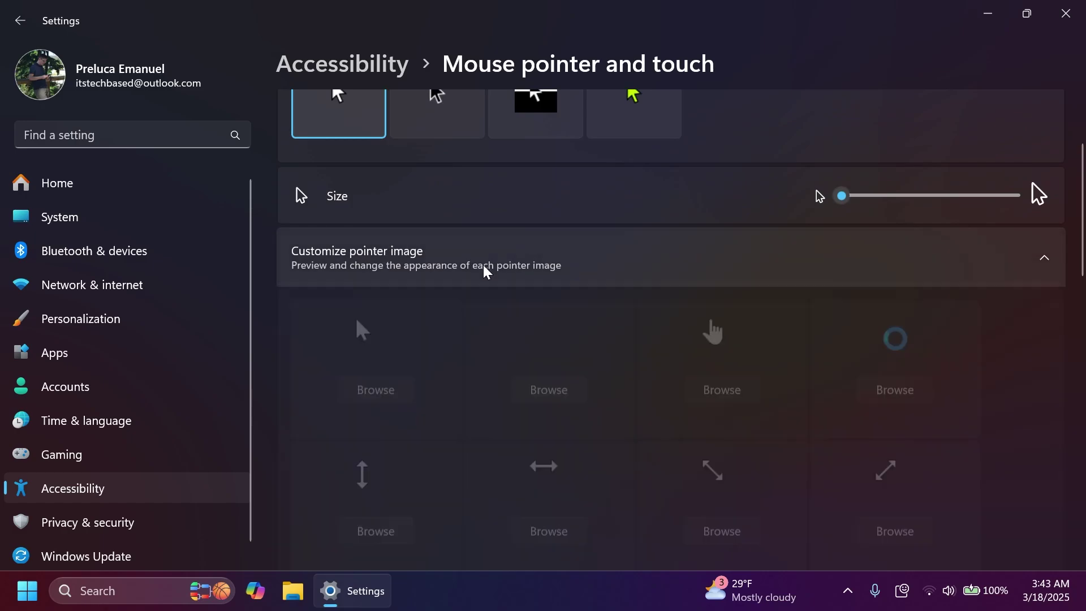
scroll(535, 262, "down", 5)
scroll(506, 311, "up", 2)
scroll(477, 235, "up", 2)
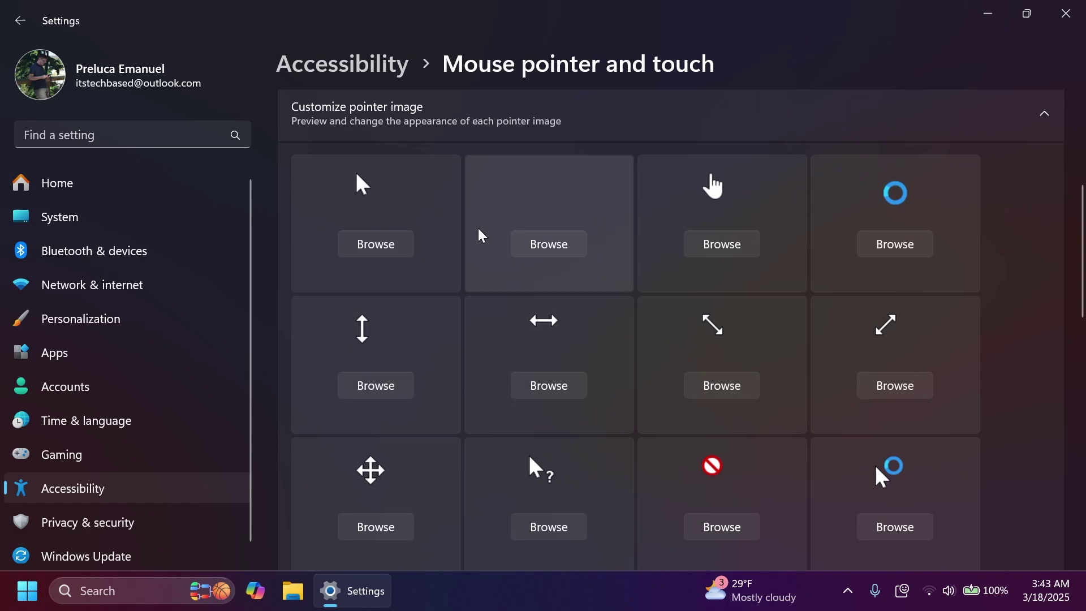
scroll(625, 247, "down", 2)
scroll(435, 261, "up", 1)
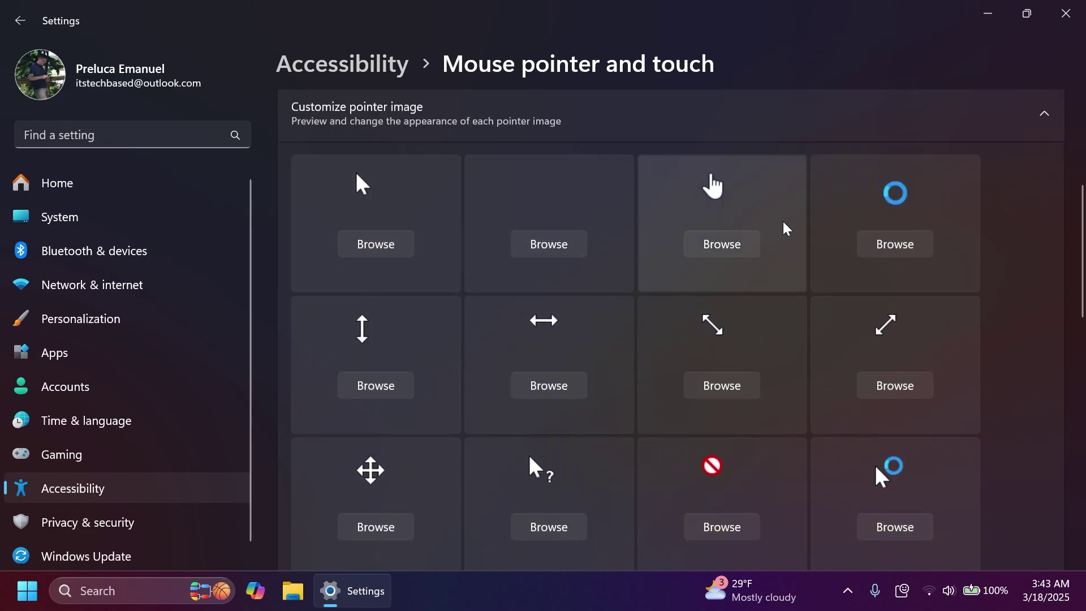
scroll(492, 199, "down", 5)
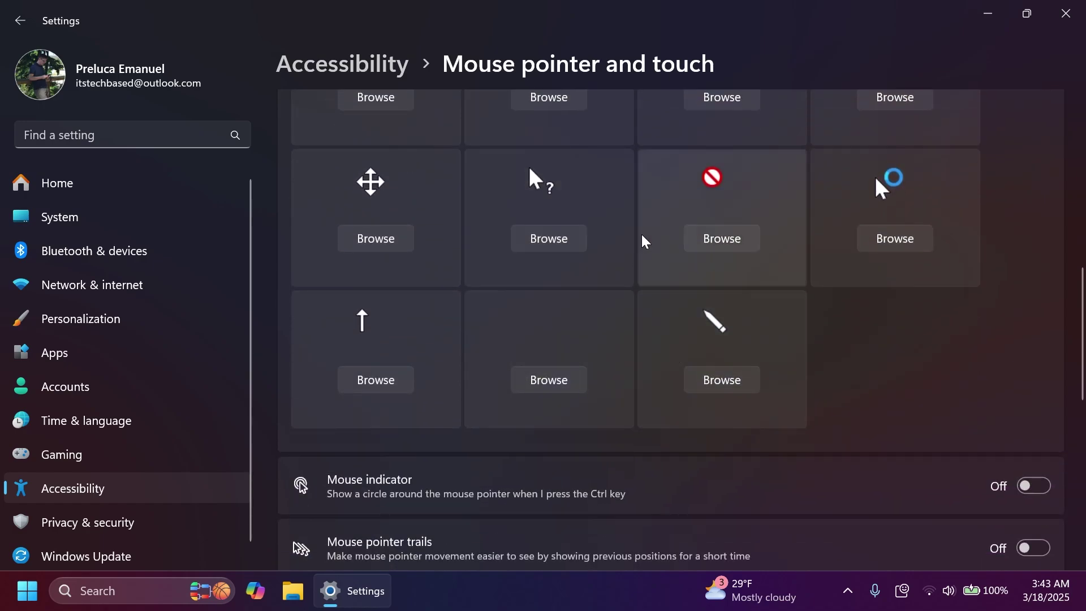
scroll(644, 241, "up", 5)
left_click(717, 250)
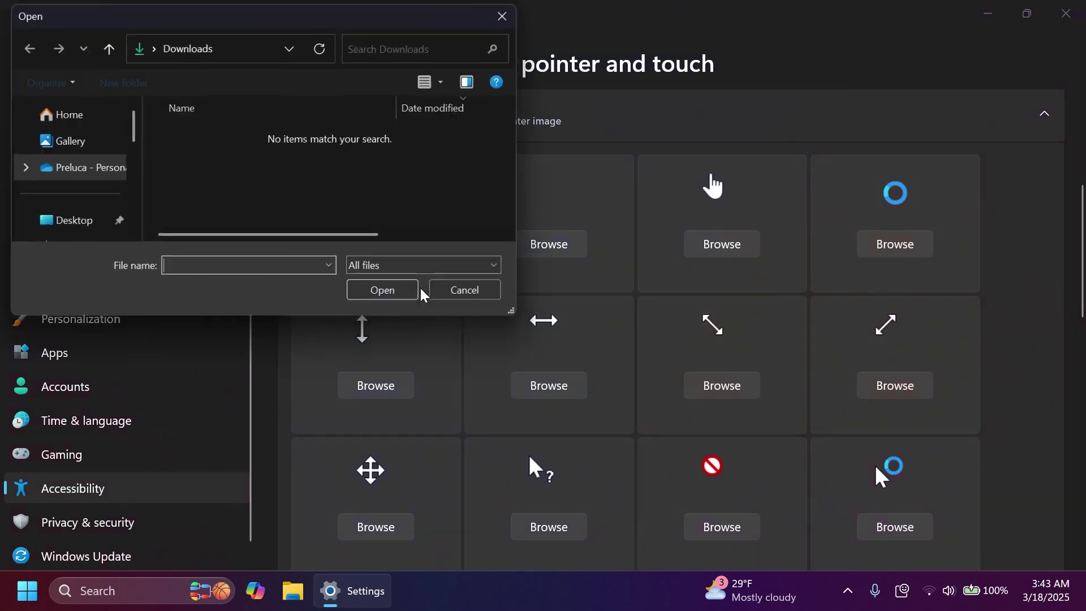
left_click_drag(234, 13, 247, 92)
left_click(524, 93)
scroll(639, 265, "up", 2)
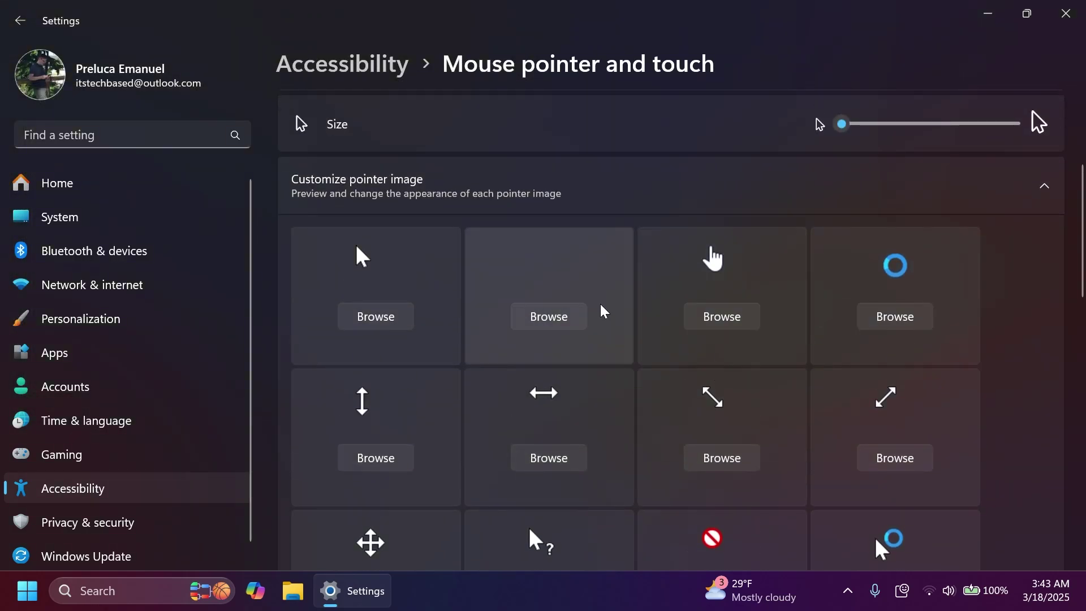
Go back a page and return to Mouse pointer and touch
key("alt+Left")
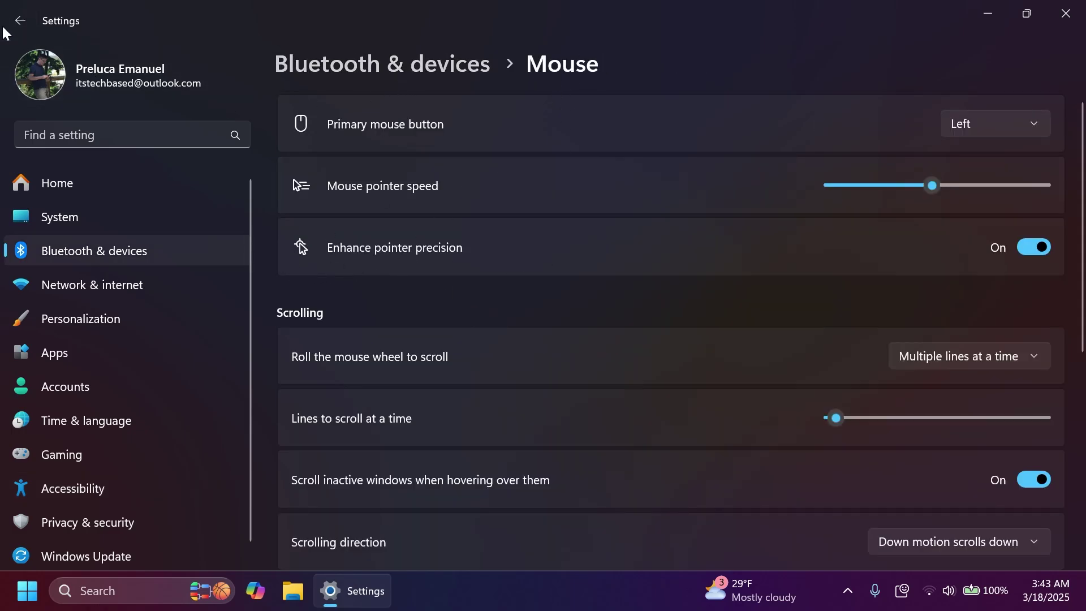
left_click(20, 20)
scroll(571, 369, "down", 4)
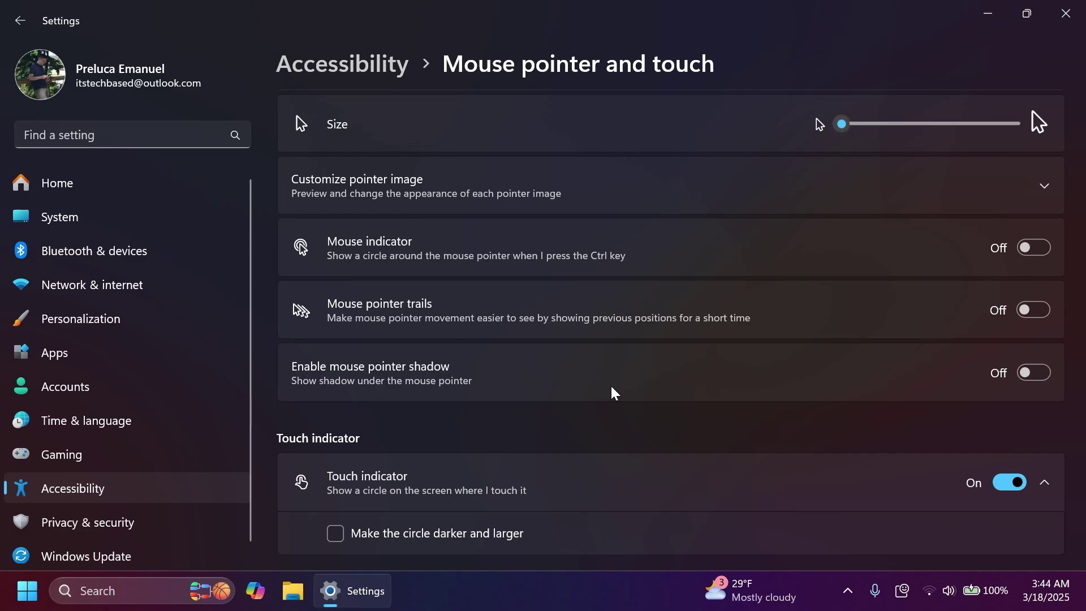
Open Control Panel in Large icons view and show Mouse Properties on the Pointers tab
key("super")
type("contr")
key("Return")
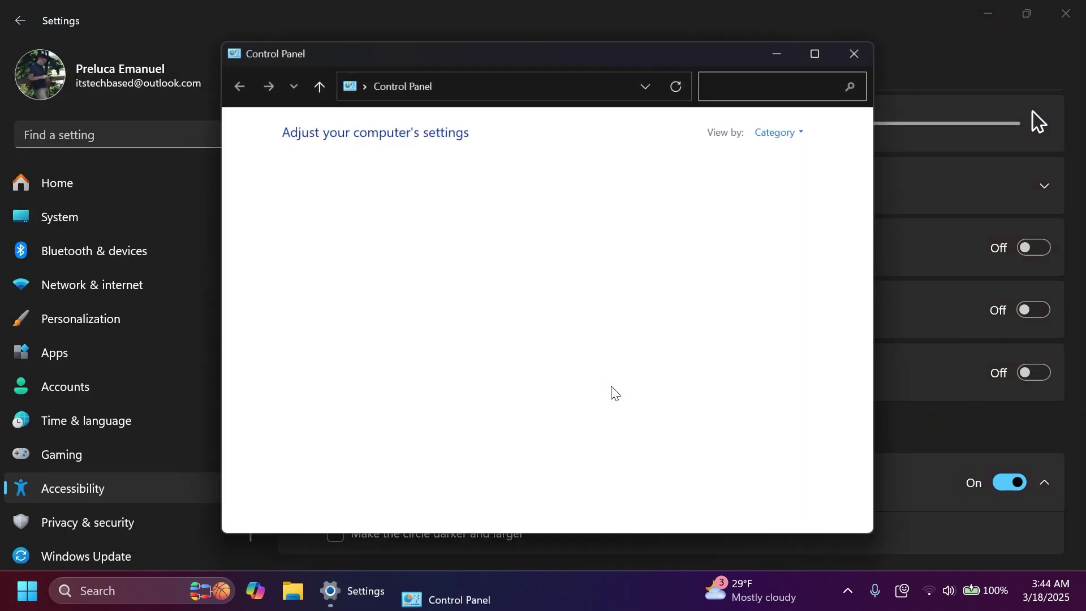
left_click(781, 129)
left_click(808, 178)
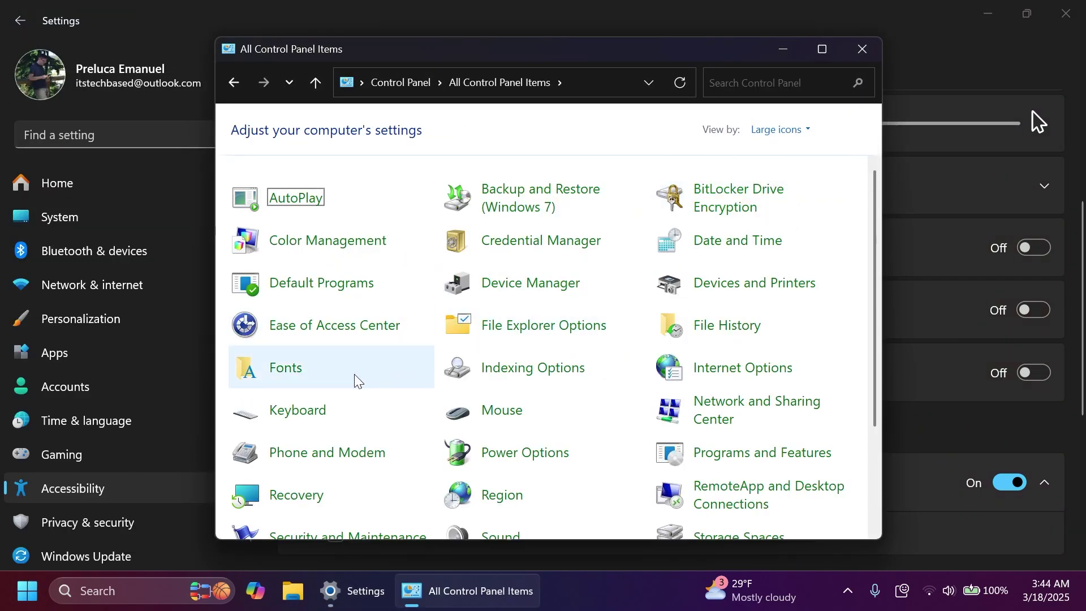
left_click(509, 411)
left_click(96, 68)
left_click_drag(164, 43, 249, 116)
Close the classic Mouse Properties windows, then expand and collapse Customize pointer image
left_click(349, 116)
left_click(862, 49)
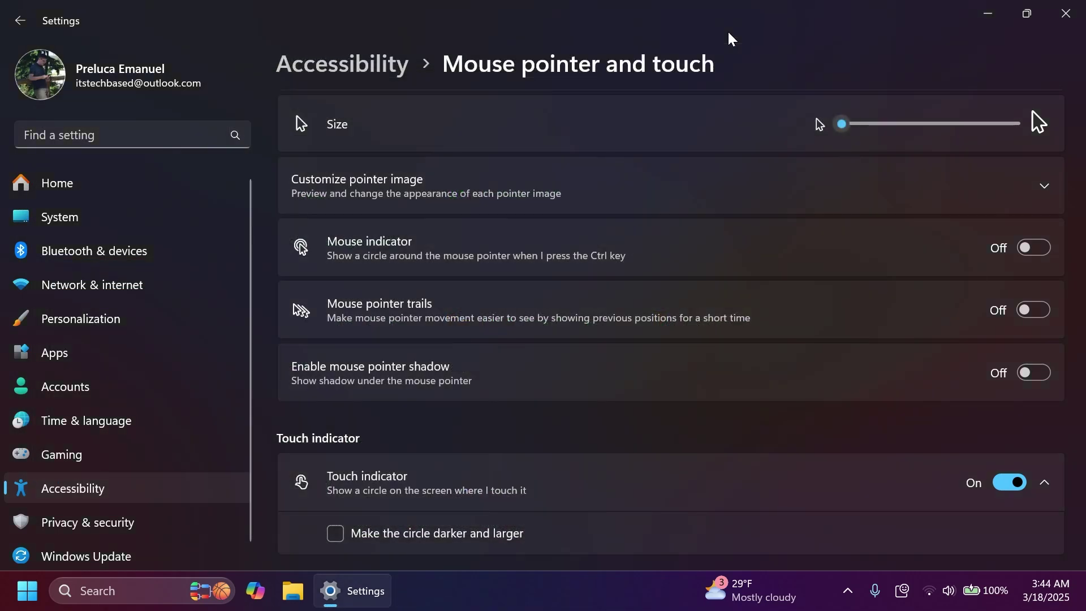
scroll(528, 332, "up", 4)
scroll(553, 255, "down", 3)
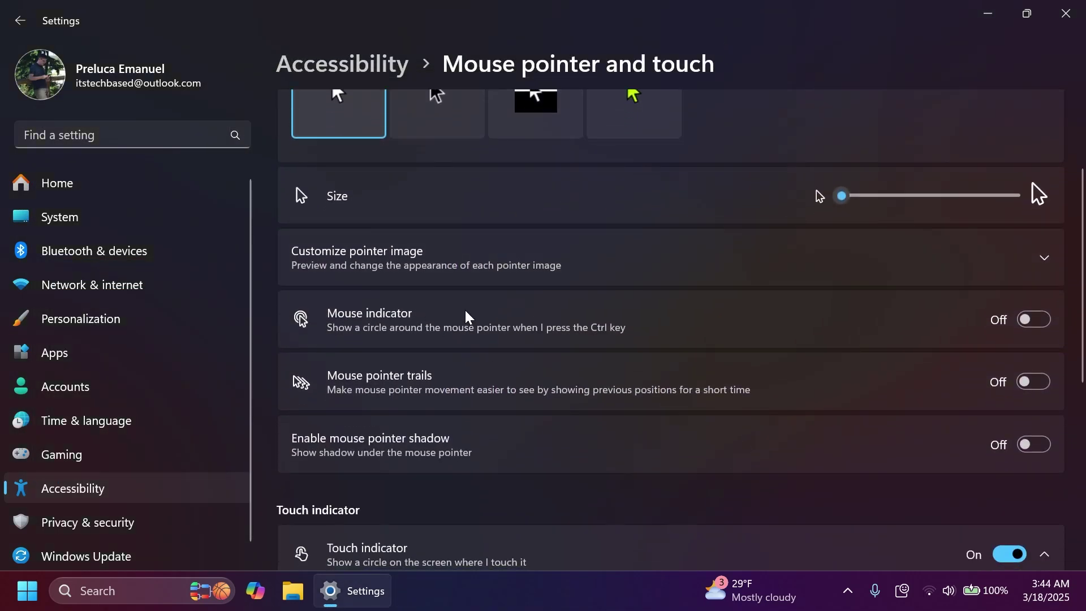
scroll(508, 385, "up", 2)
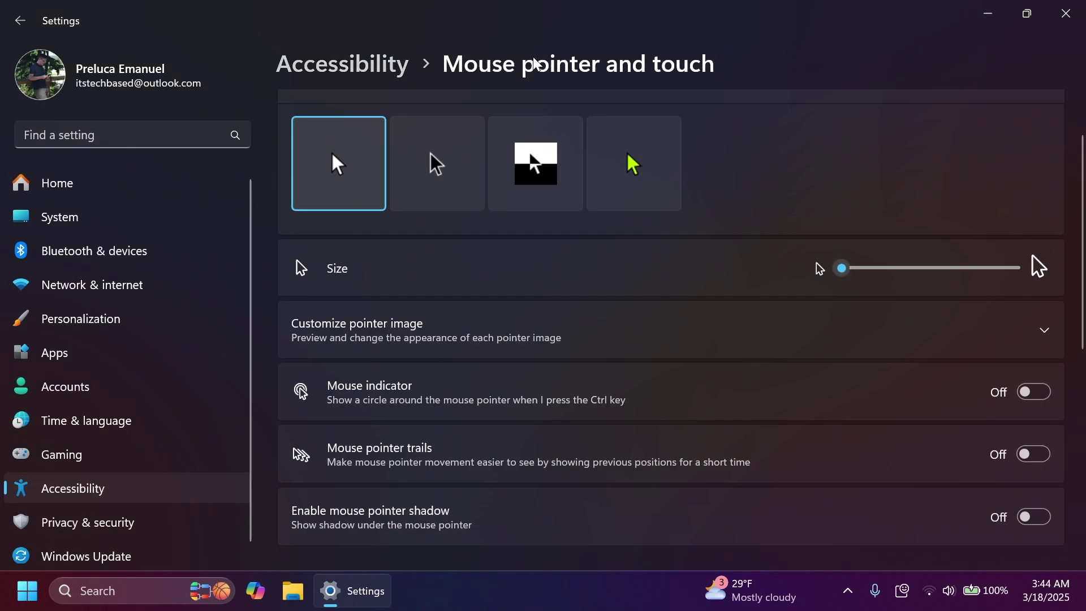
scroll(701, 229, "down", 1)
scroll(701, 229, "down", 1)
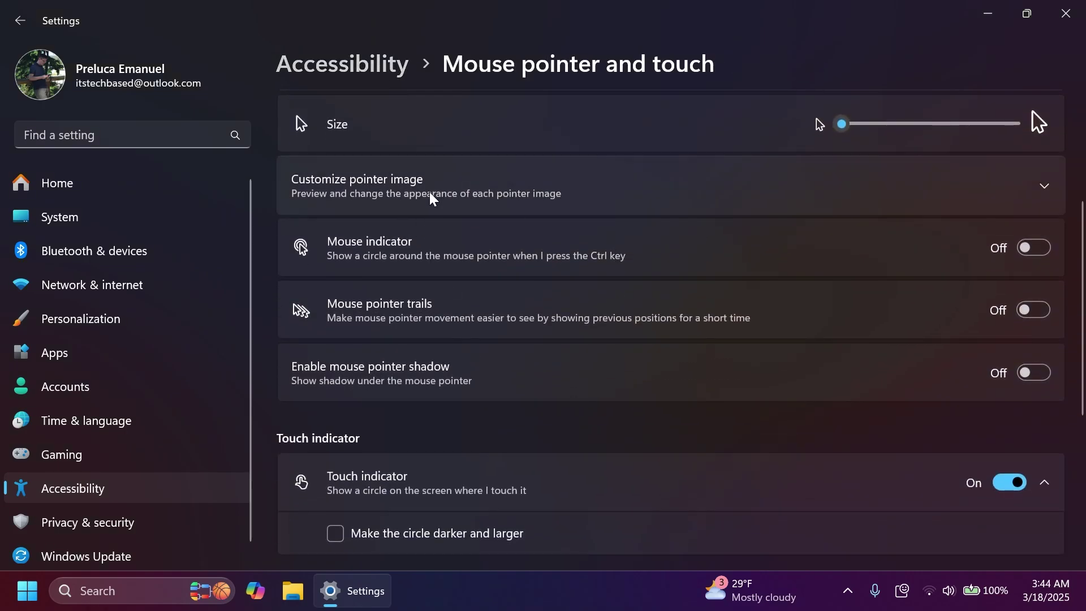
left_click(404, 184)
left_click(418, 200)
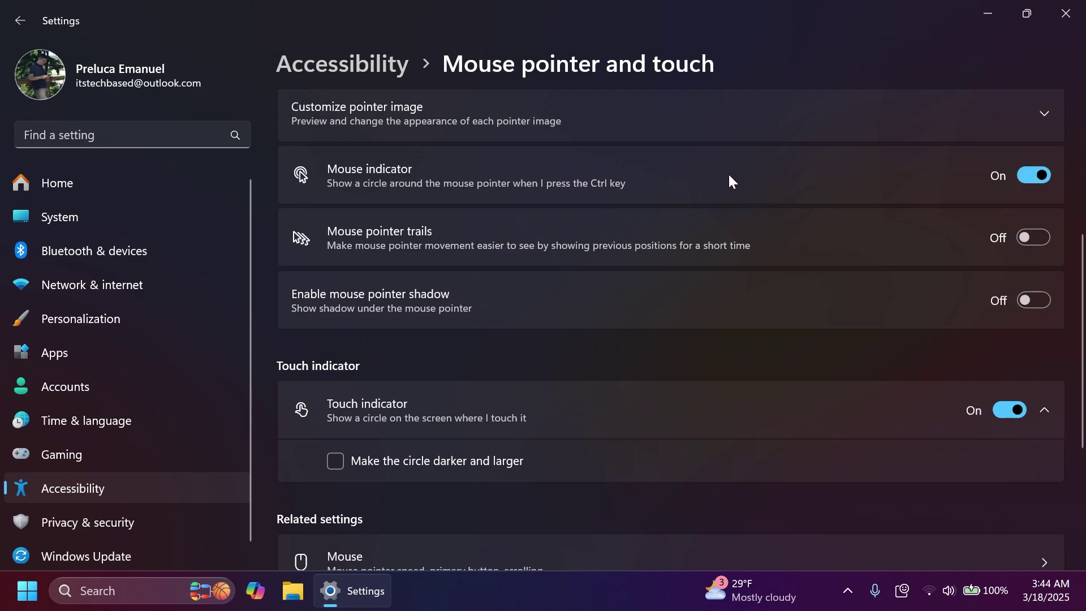
Turn the mouse indicator off, try pointer trails on and off, and close Settings
left_click(1033, 175)
left_click(1031, 238)
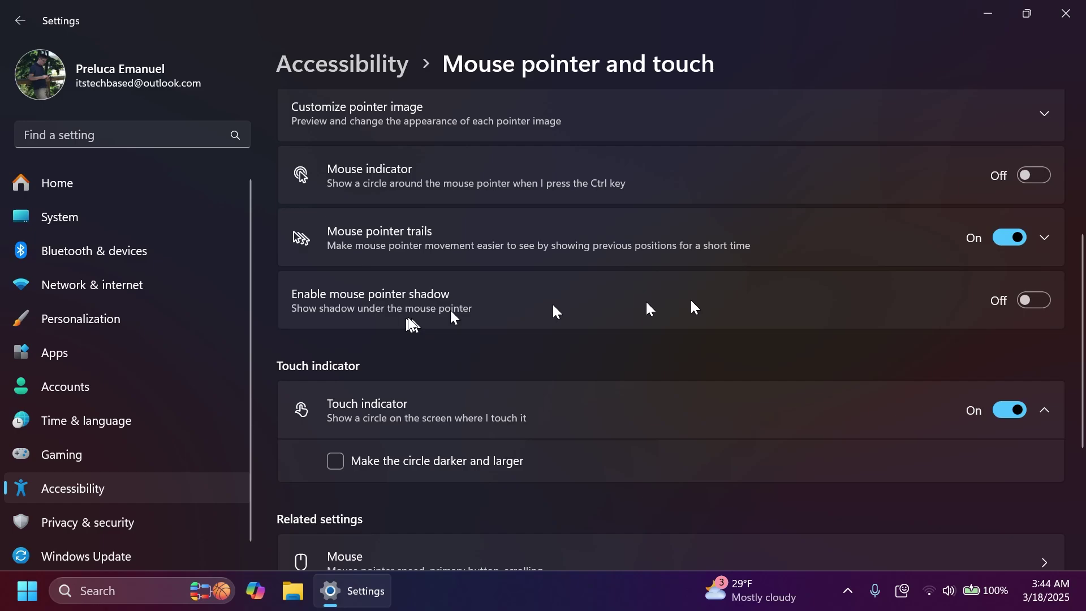
left_click(1008, 239)
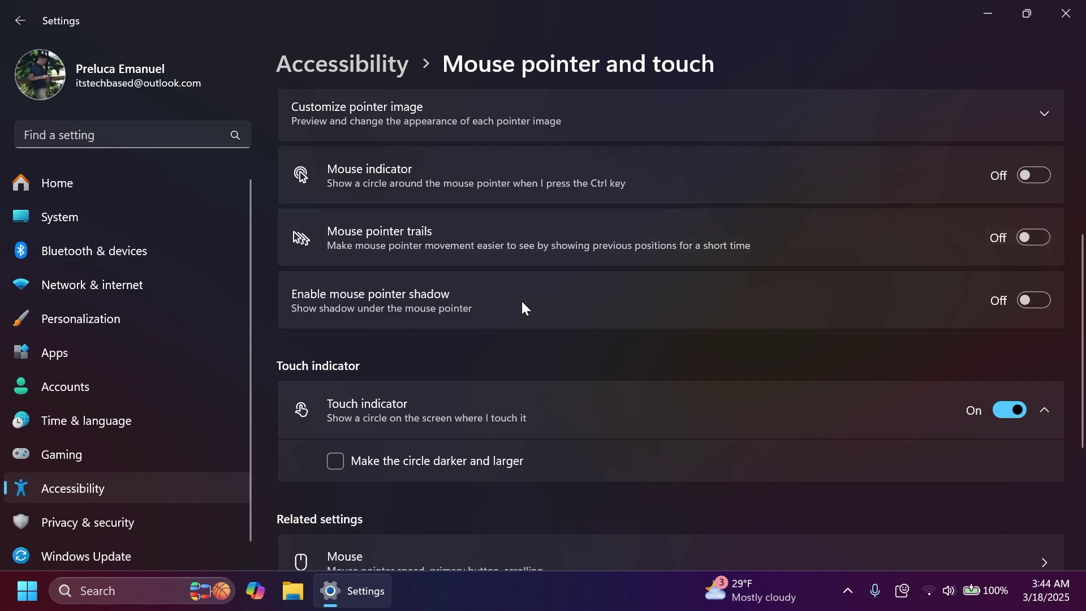
key("alt+F4")
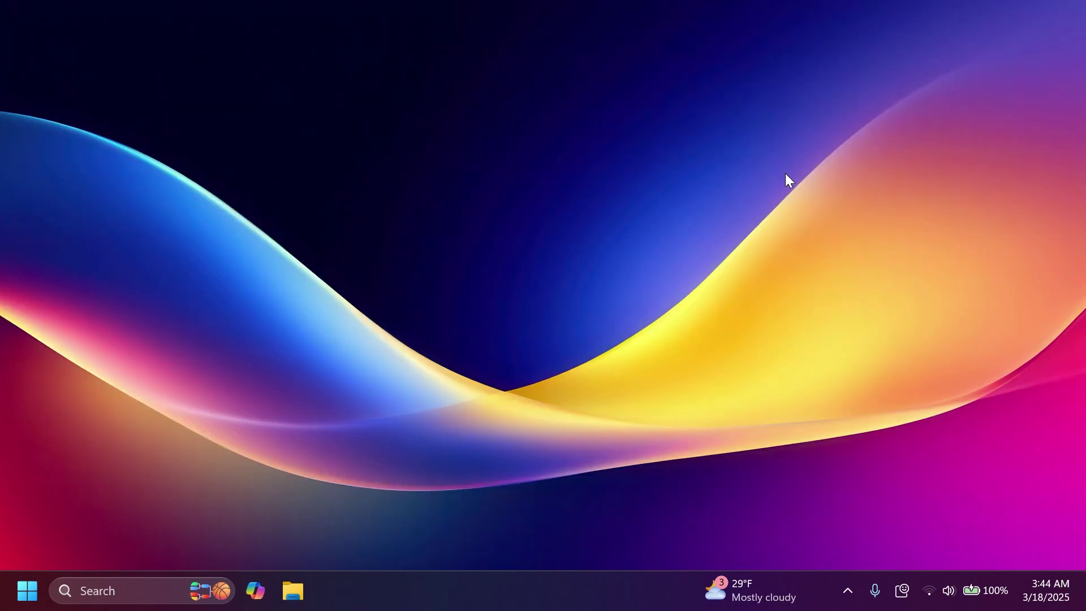
Open Start and show the context menu for the pinned Calculator tile
key("super")
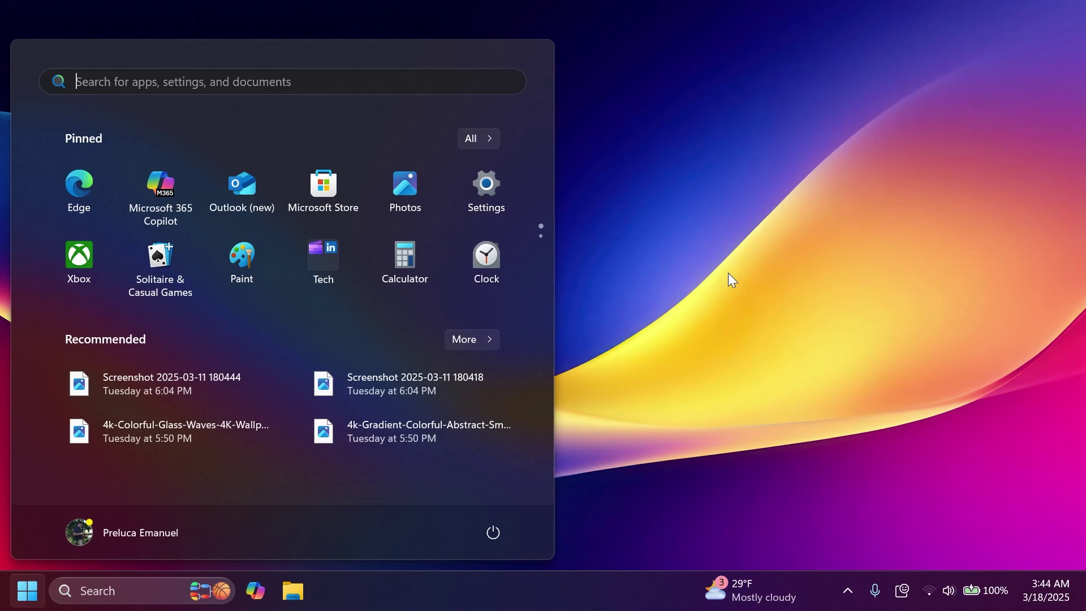
right_click(402, 262)
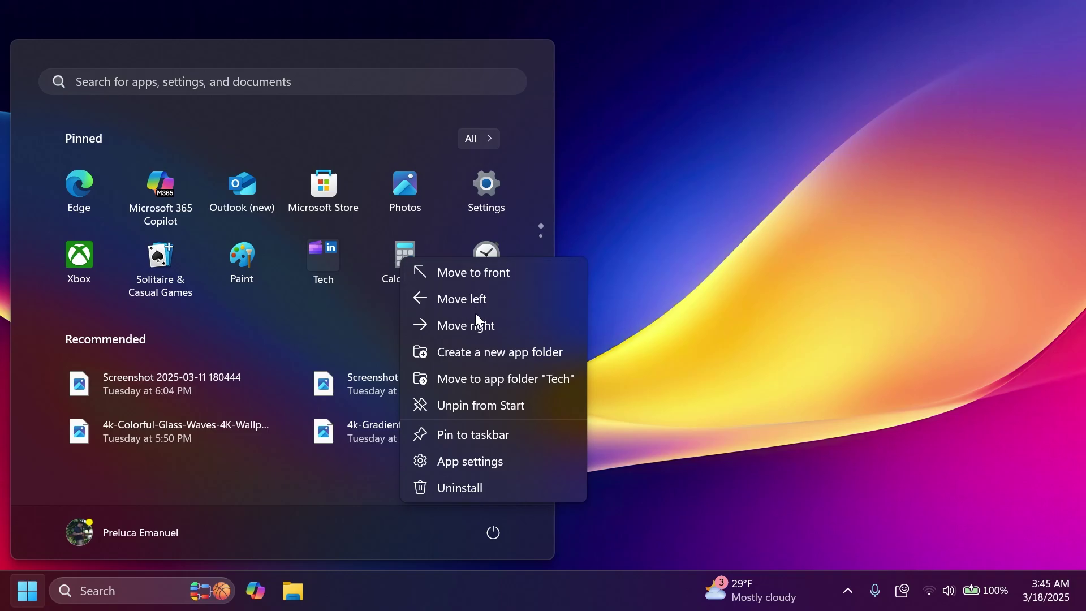
Move Calculator to the front, put Clock into the Tech folder, and leave Notepad unchanged
left_click(496, 275)
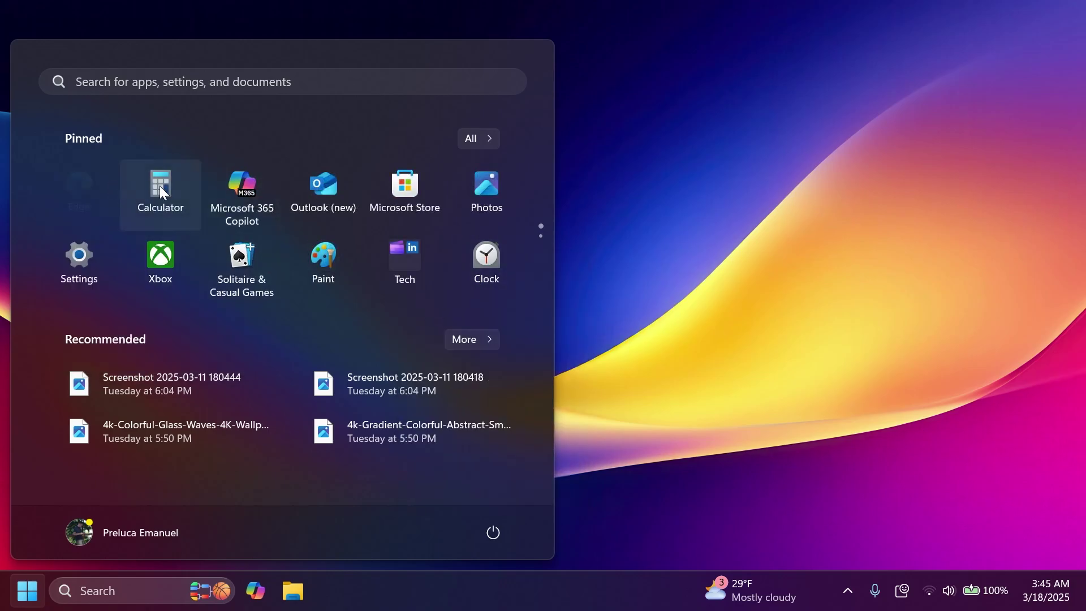
right_click(159, 186)
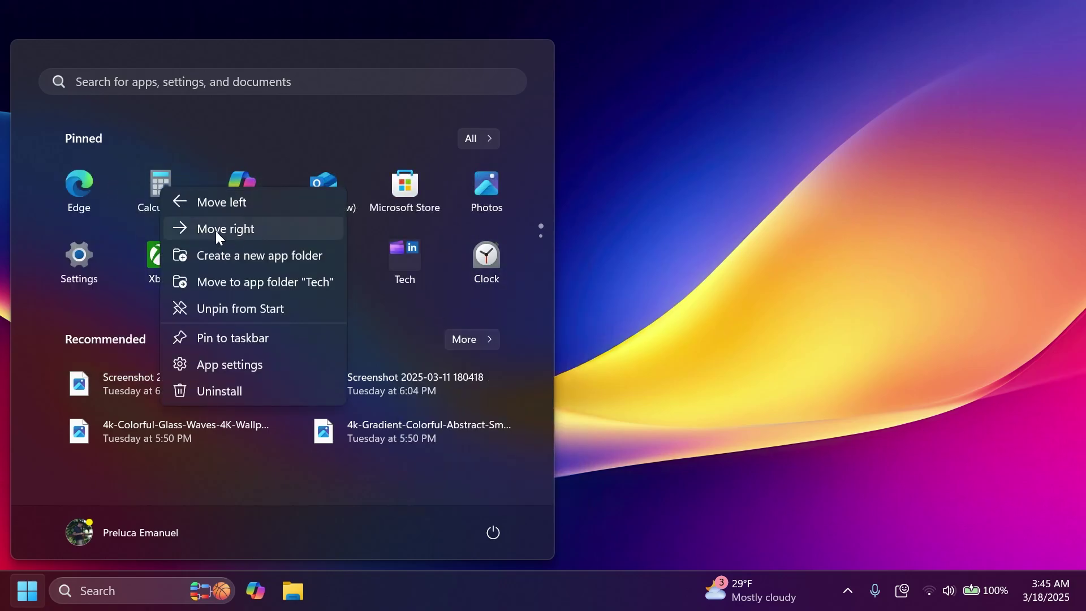
right_click(479, 260)
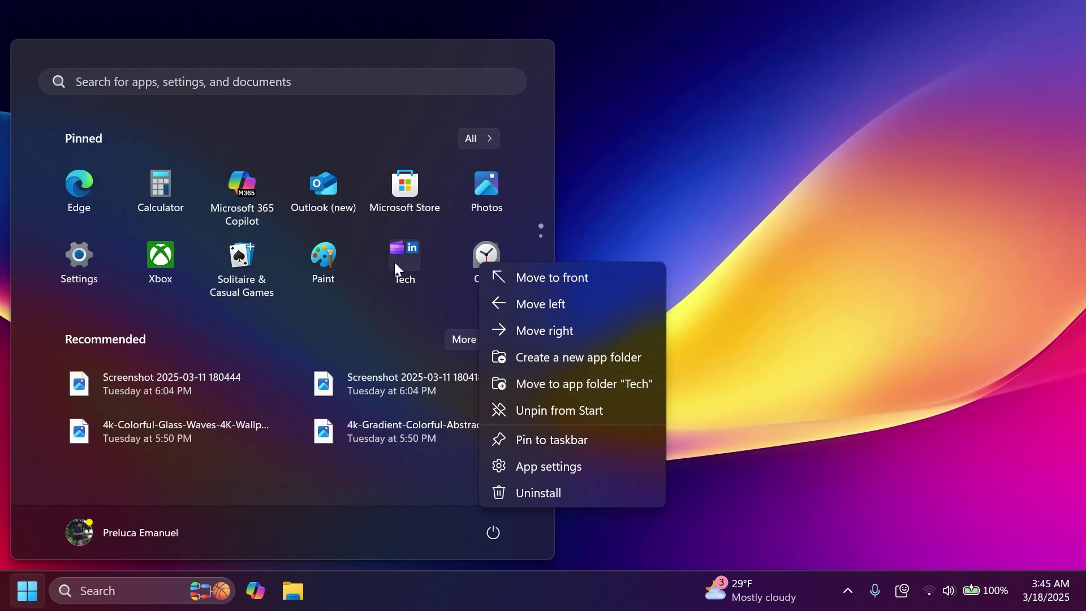
left_click(542, 383)
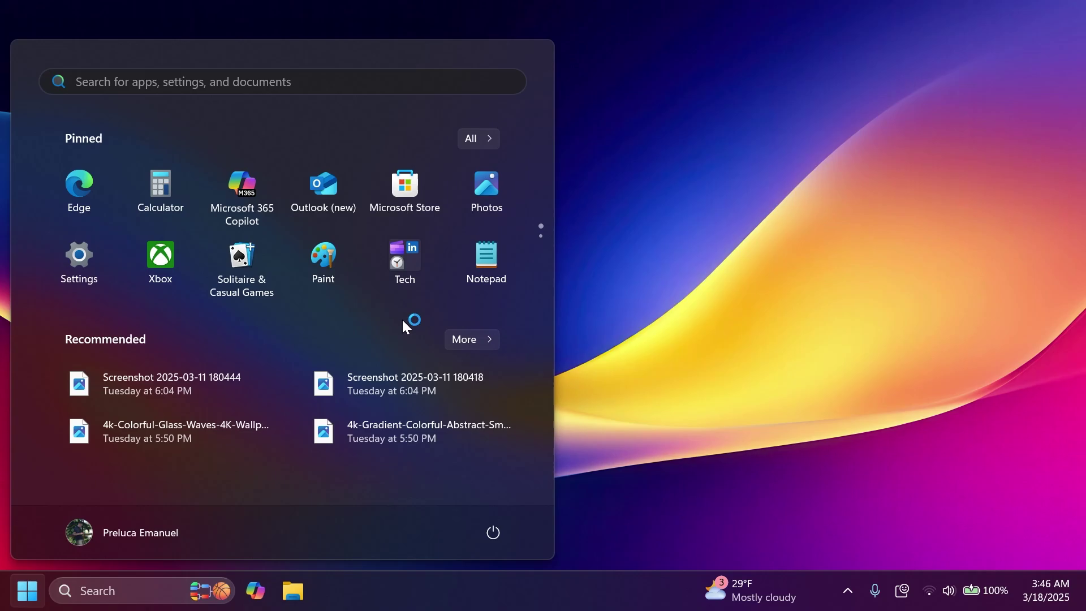
right_click(488, 258)
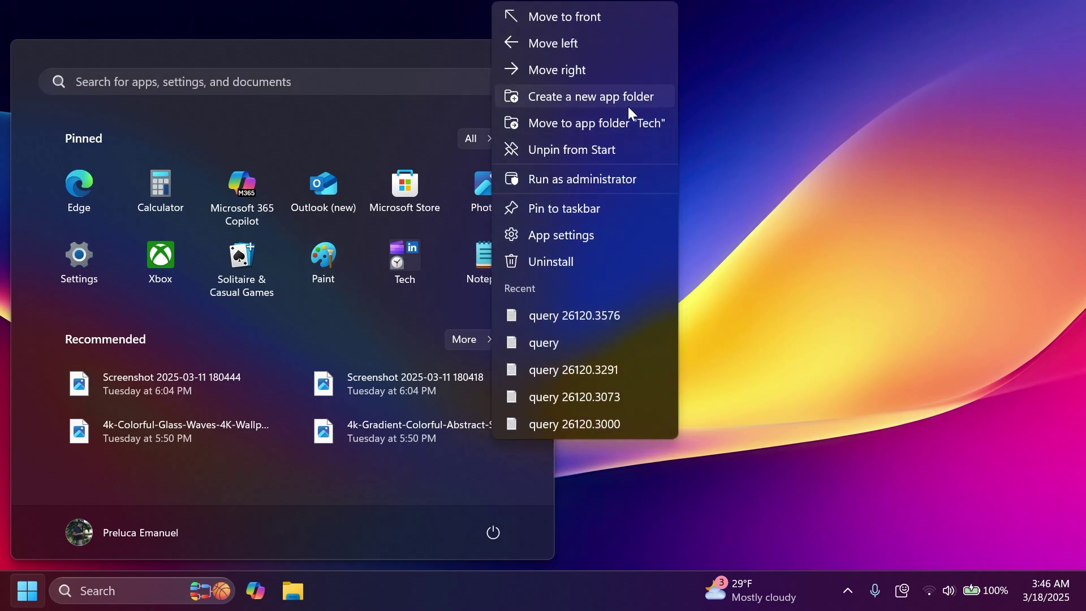
left_click(391, 327)
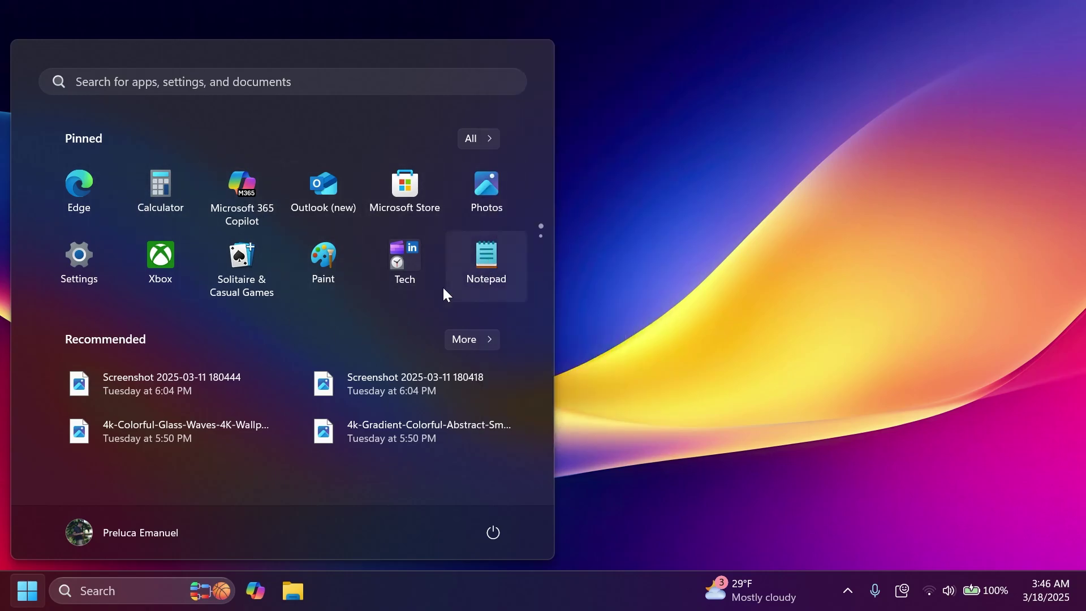
Move Calculator one place right and open the Tech folder, keeping its name
right_click(160, 192)
left_click(231, 230)
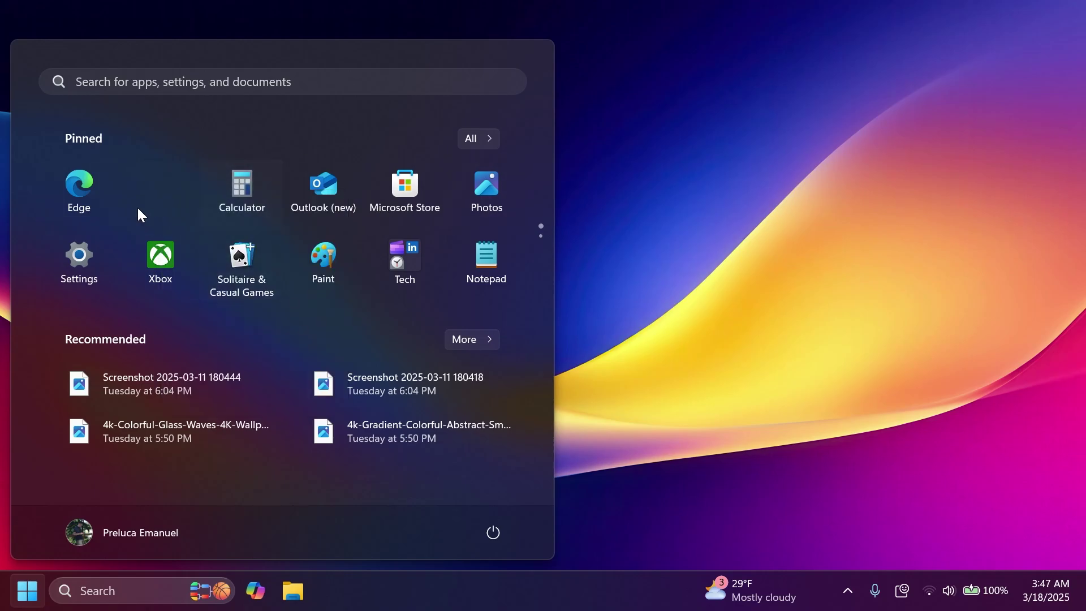
left_click(421, 262)
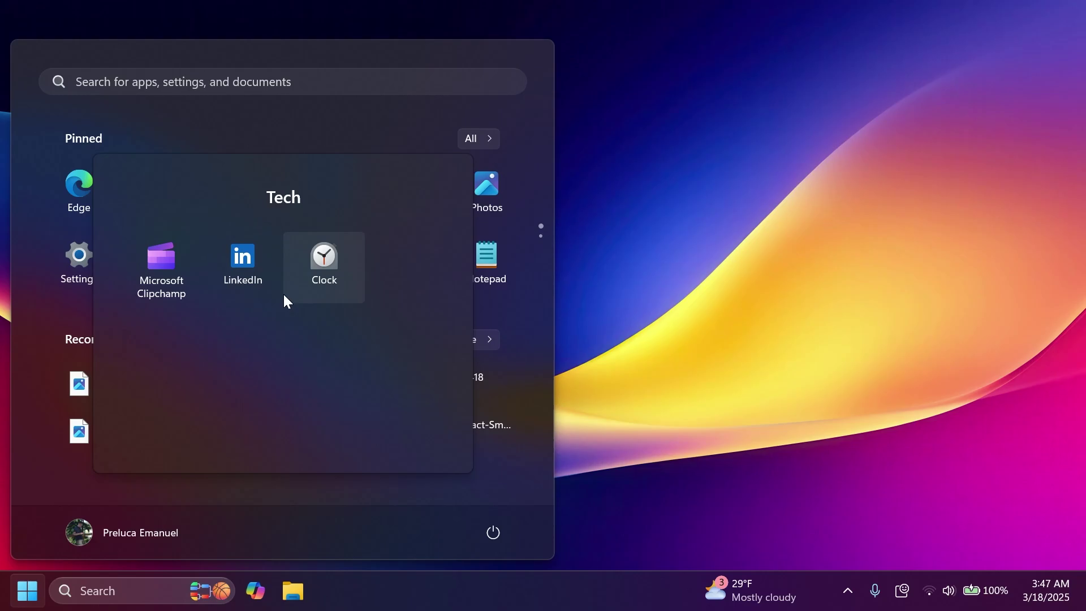
left_click(274, 195)
key("Return")
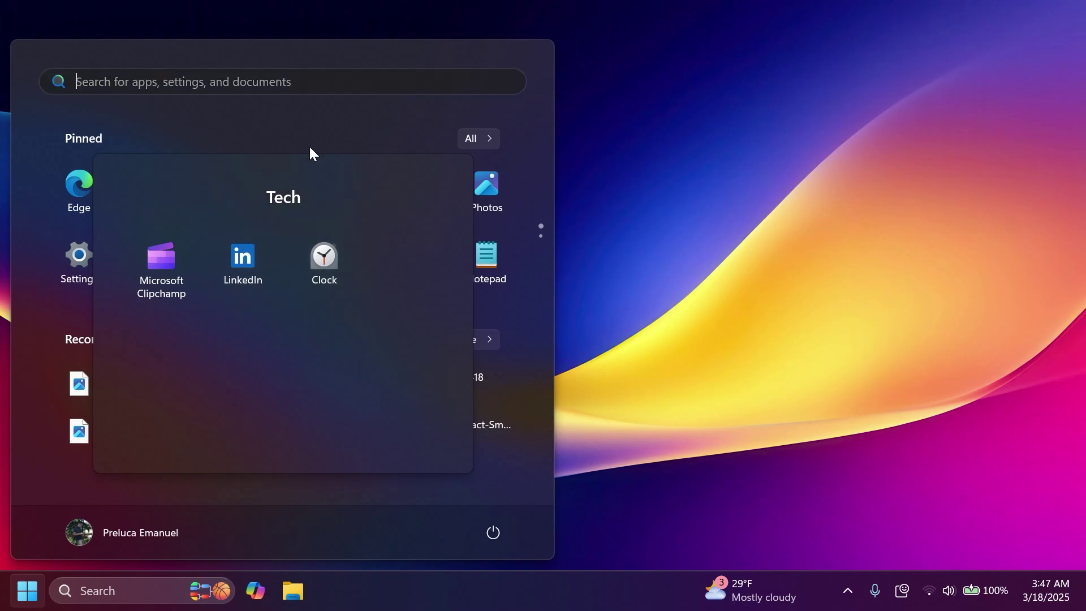
left_click(525, 303)
Add Notepad to the Tech folder, close Start, and open File Explorer with Win+E
right_click(485, 259)
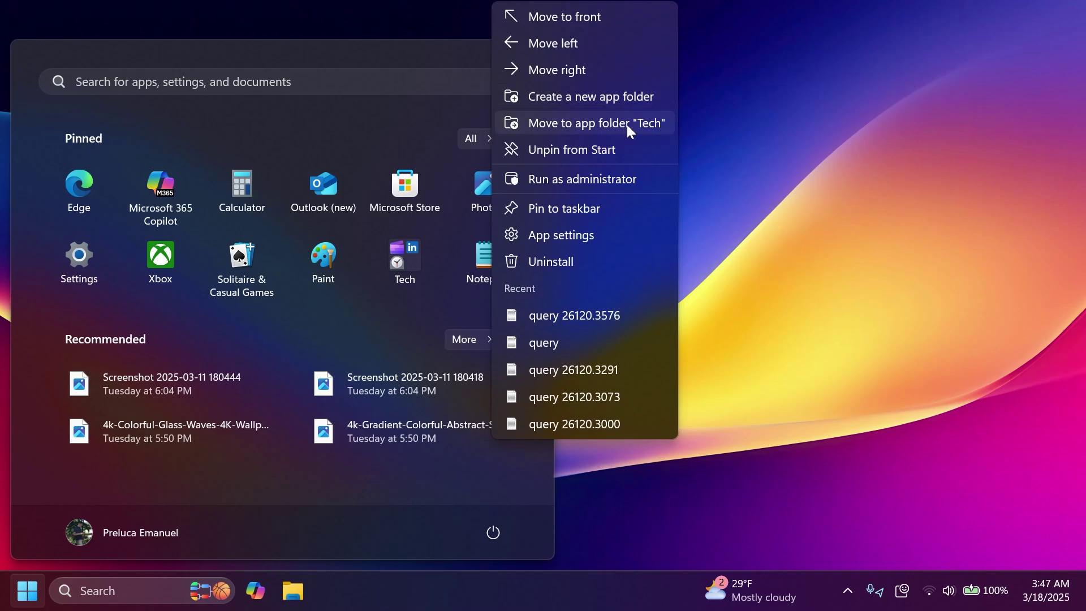
left_click(609, 125)
key("Escape")
key("super+e")
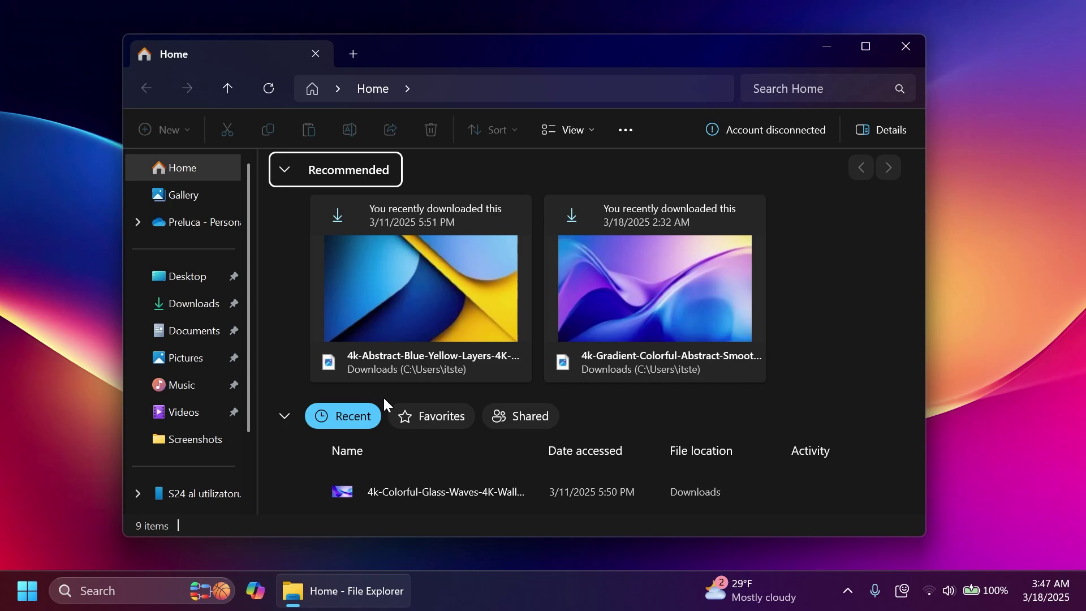
Close File Explorer and open Settings on its Home page
left_click(915, 41)
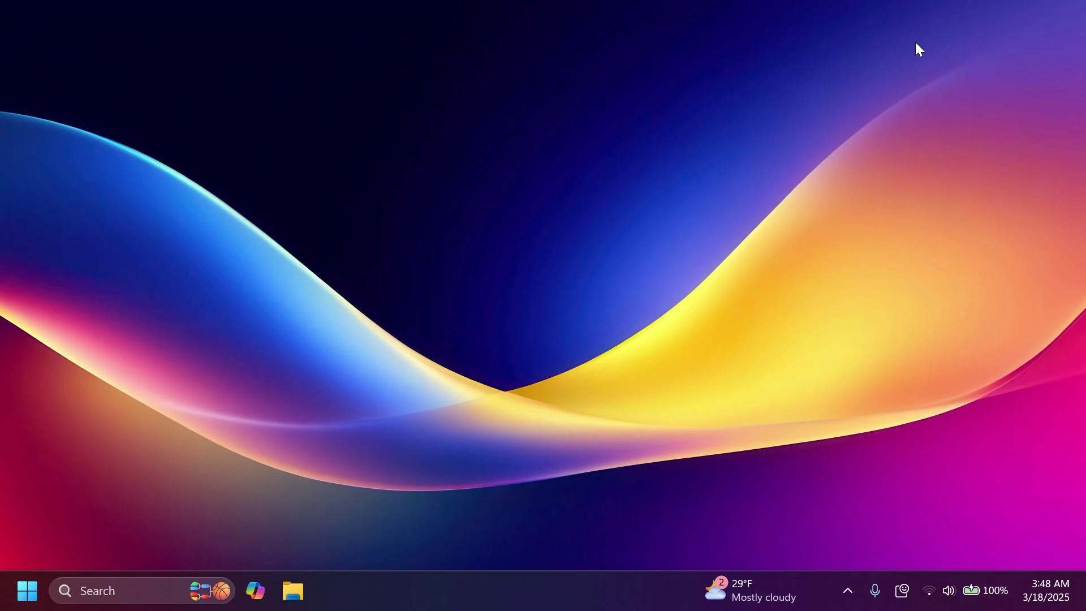
key("super+i")
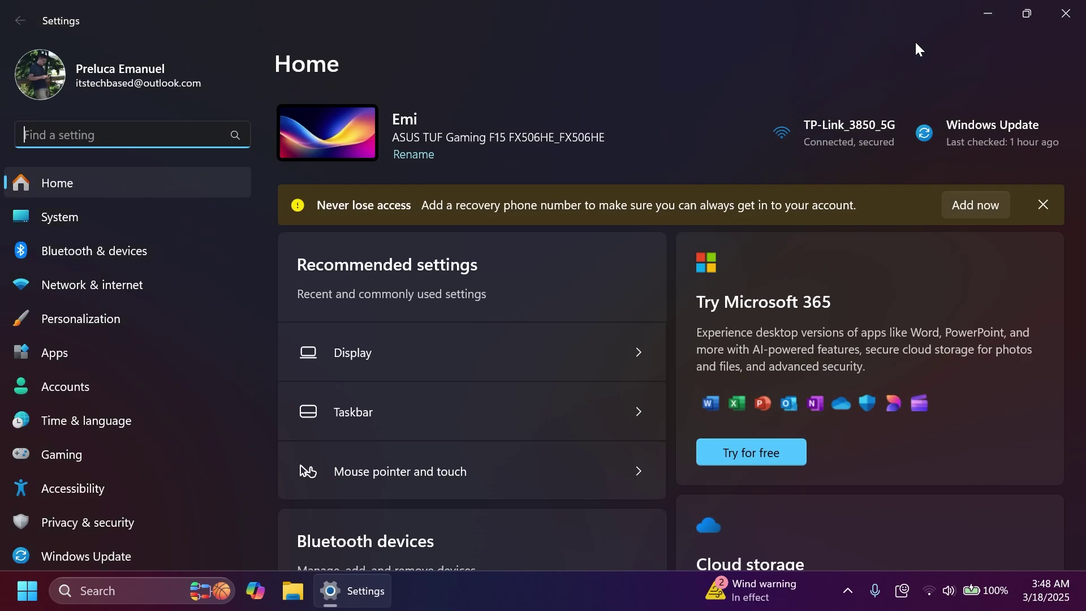
Look through the System > Sound settings, then close the Settings window
left_click(100, 213)
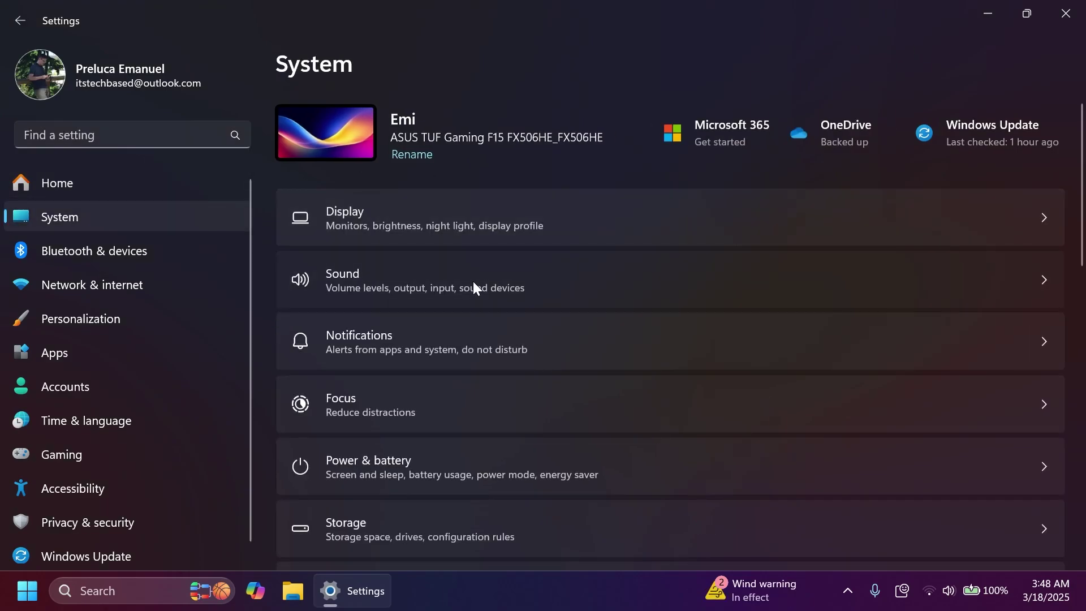
left_click(473, 280)
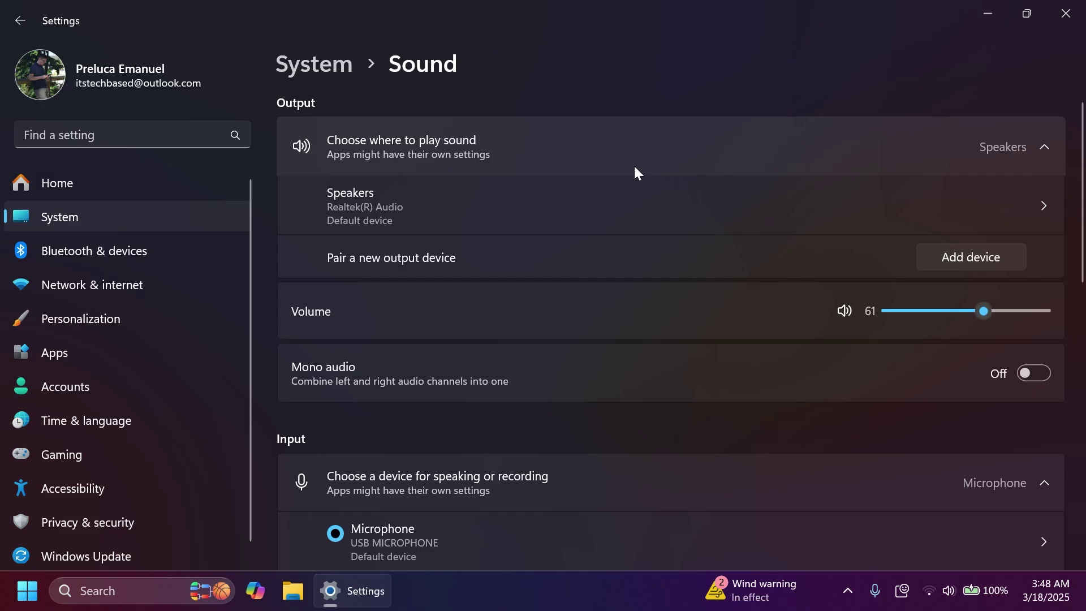
key("alt+F4")
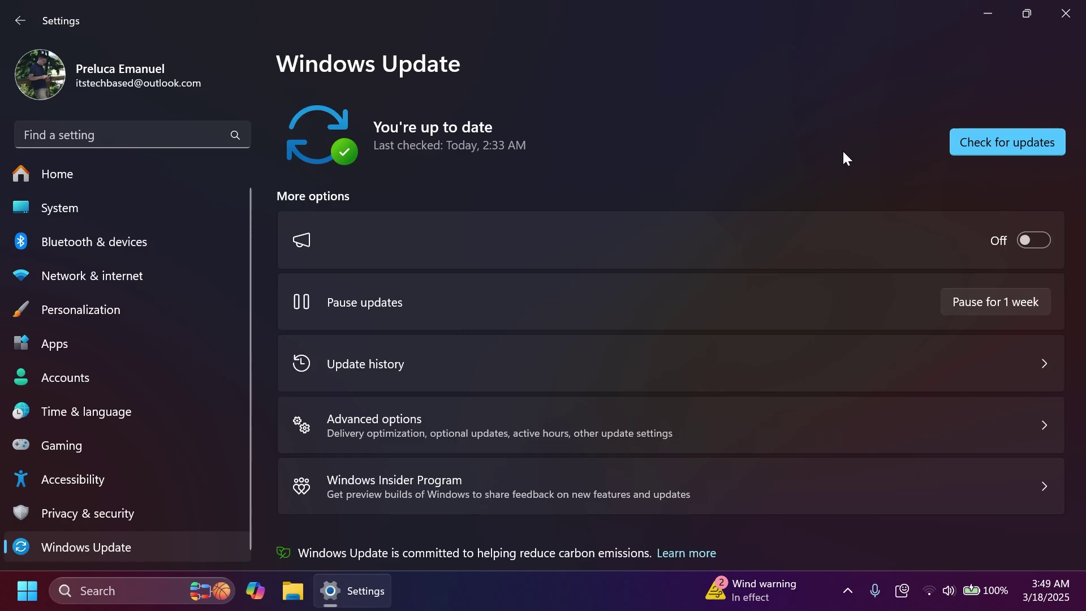
Enable the first Windows Update toggle under More options, then close File Explorer with Alt+F4
left_click(1032, 239)
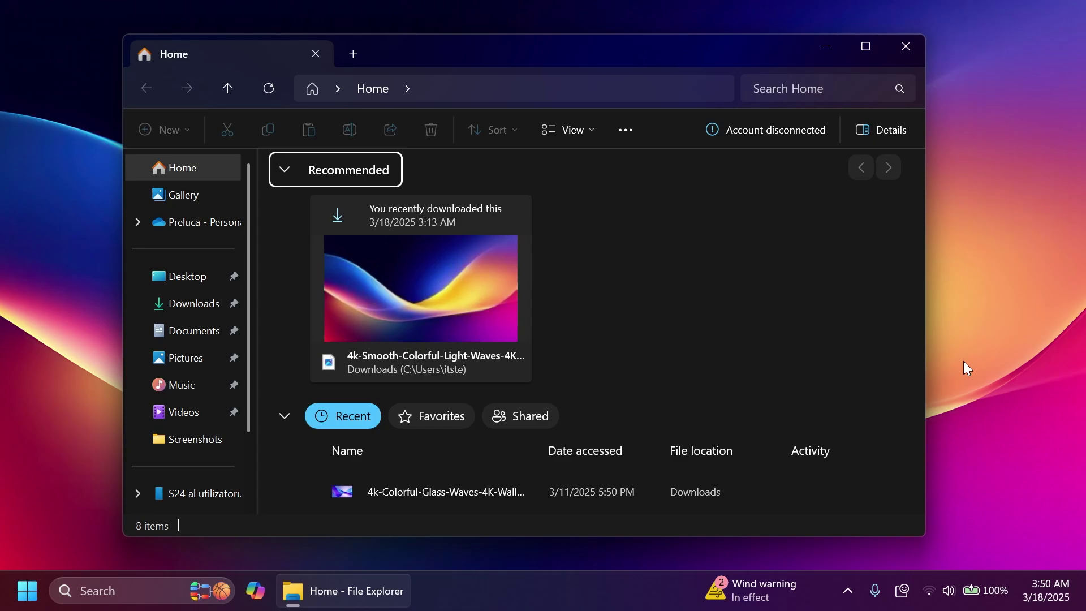
key("alt+F4")
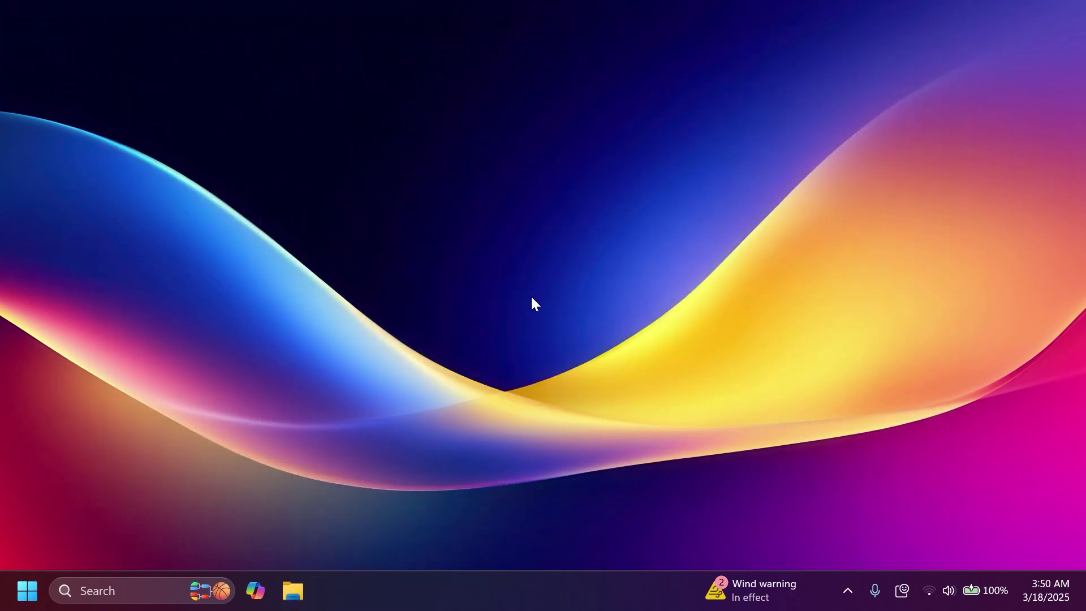